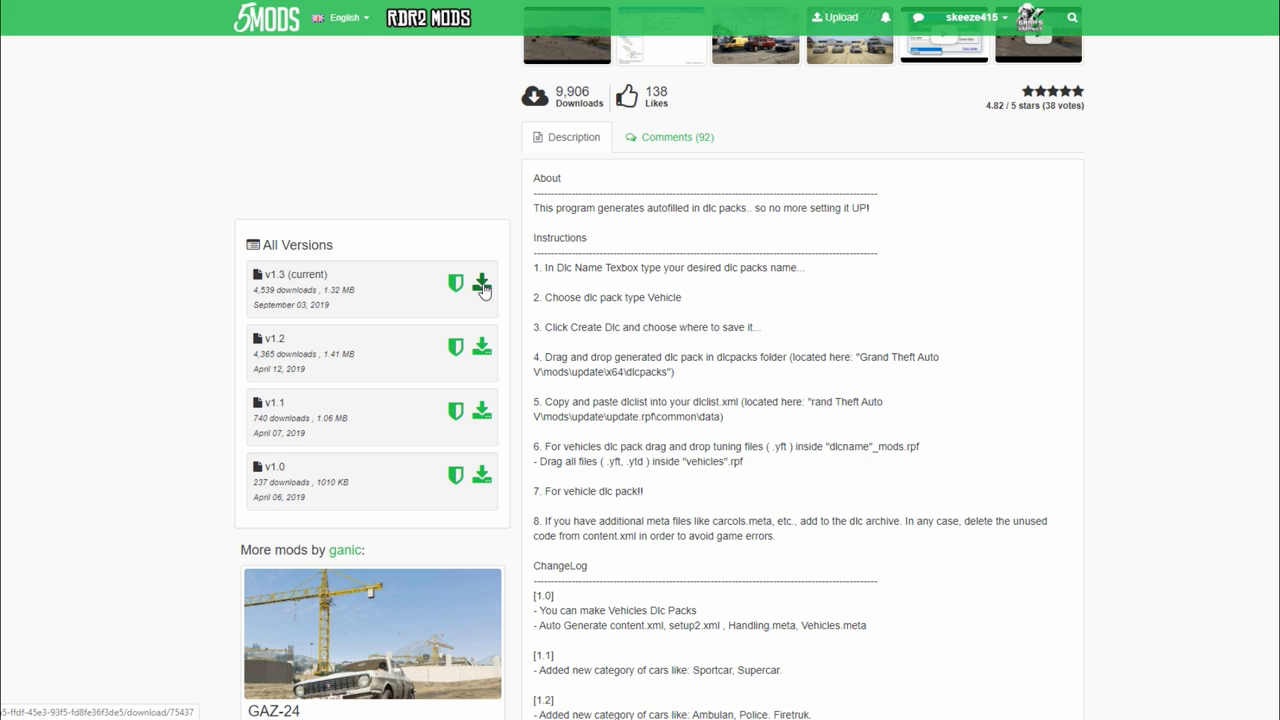
Step: Review the instructions, changelog and credits in the add-on vehicle creator's mod page description
scroll(820, 443, down, 3)
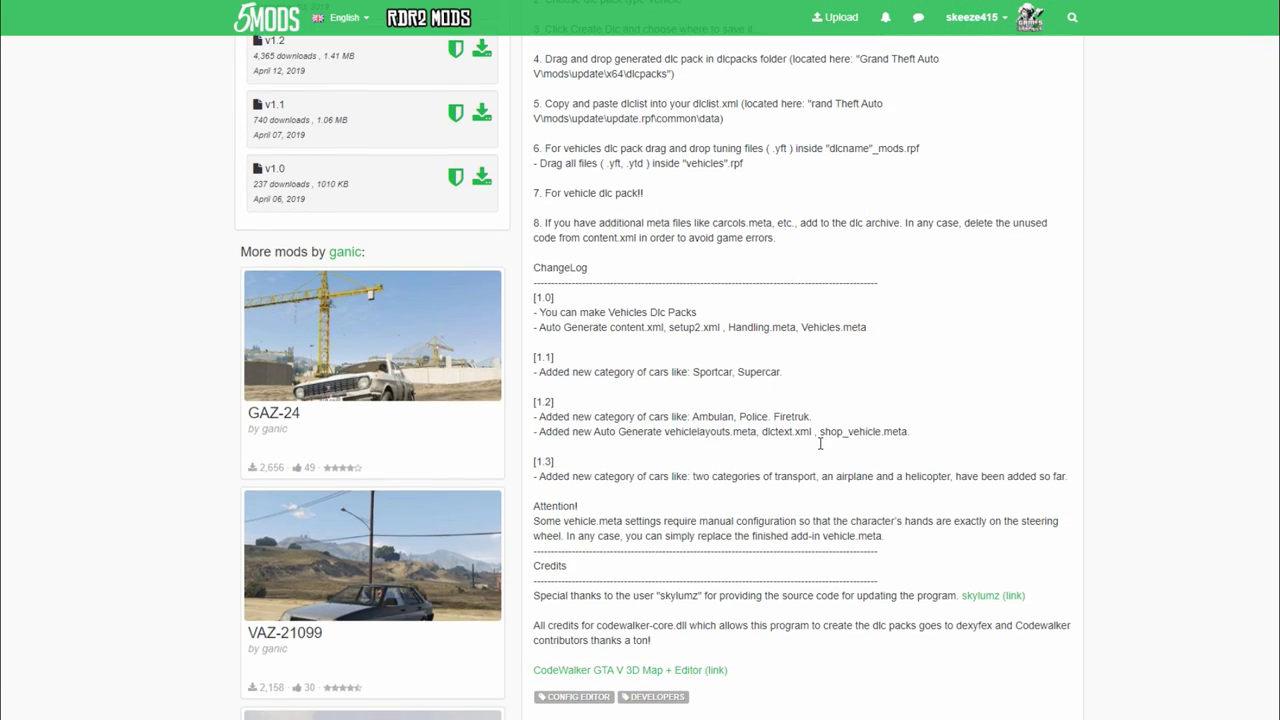
scroll(820, 443, down, 1)
scroll(820, 445, up, 6)
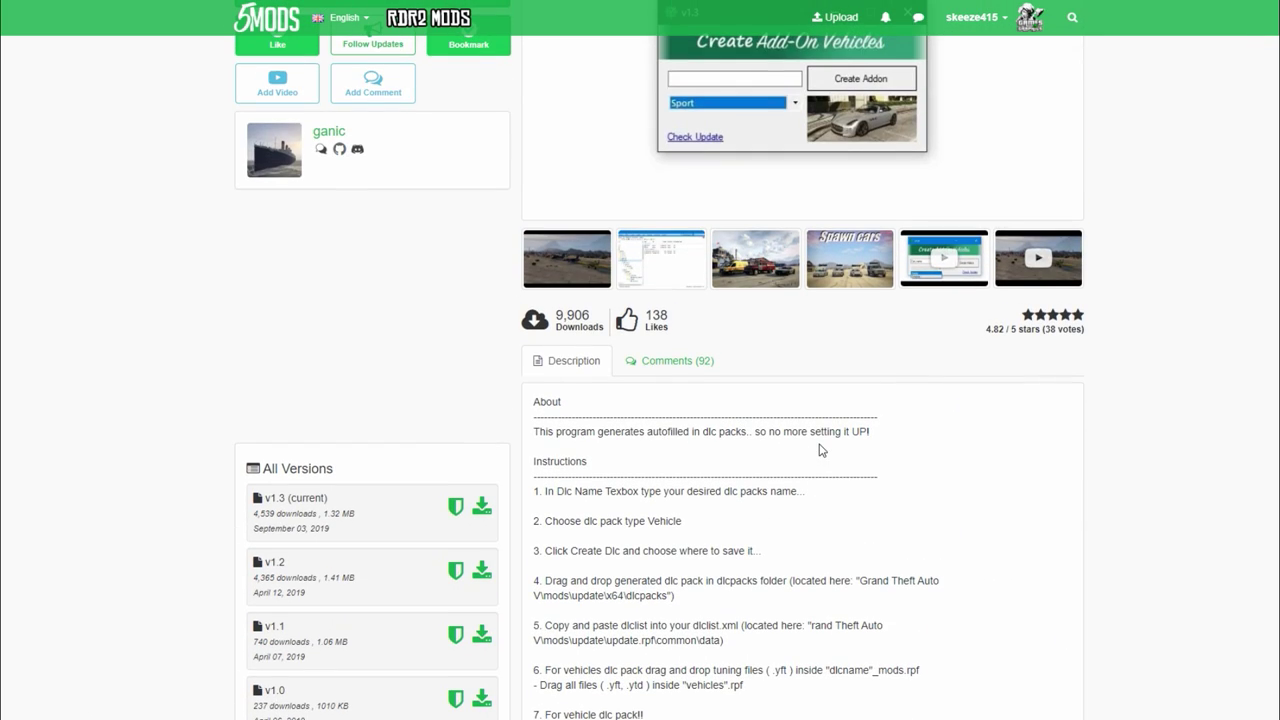
scroll(820, 450, down, 6)
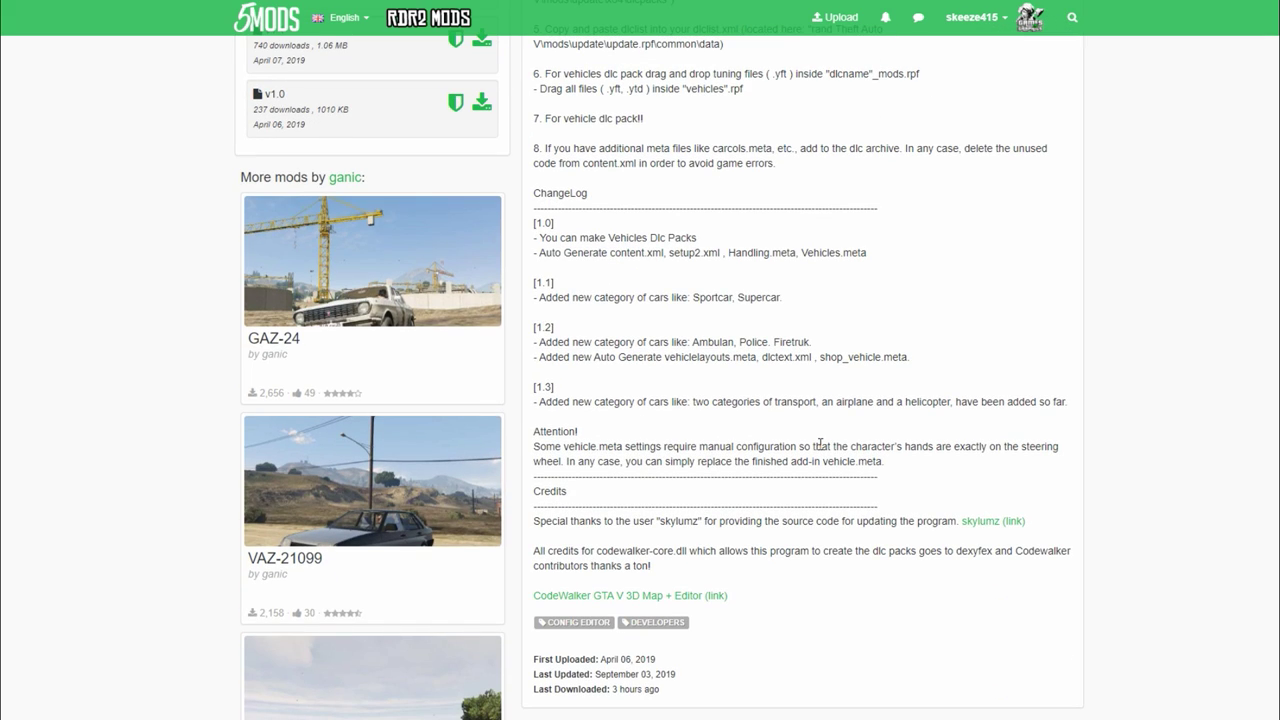
scroll(820, 443, up, 7)
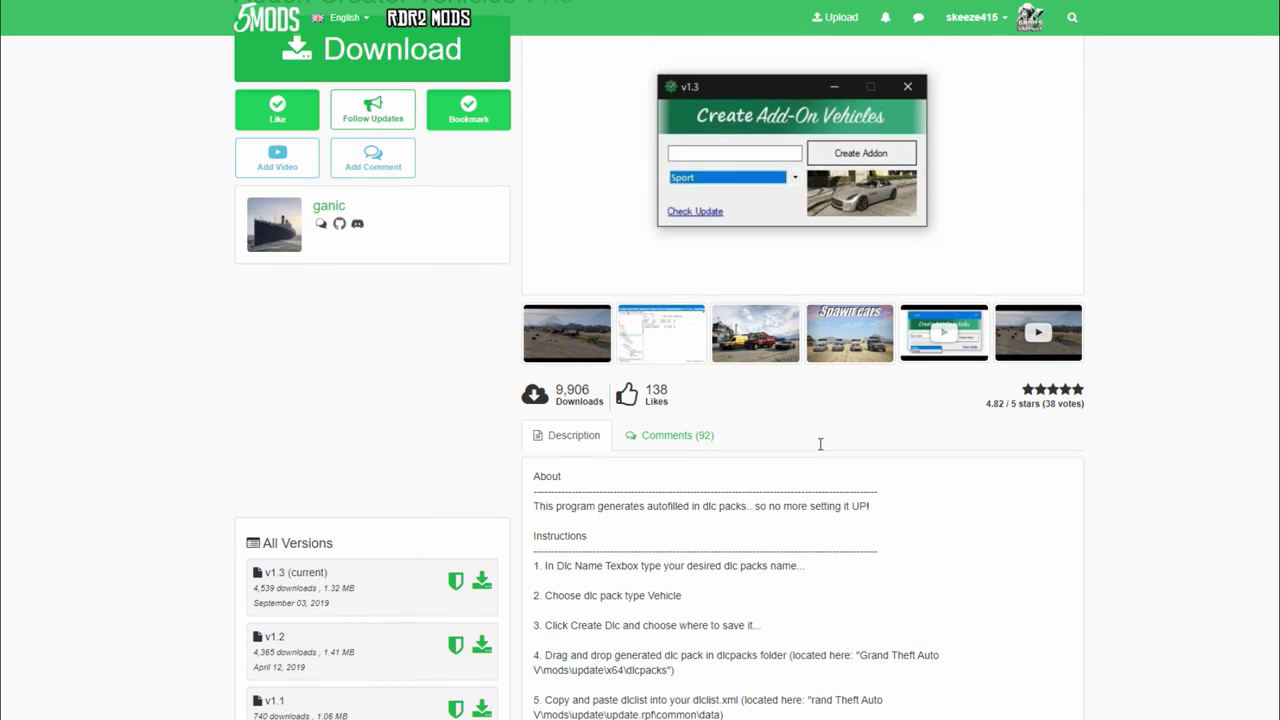
scroll(820, 450, up, 3)
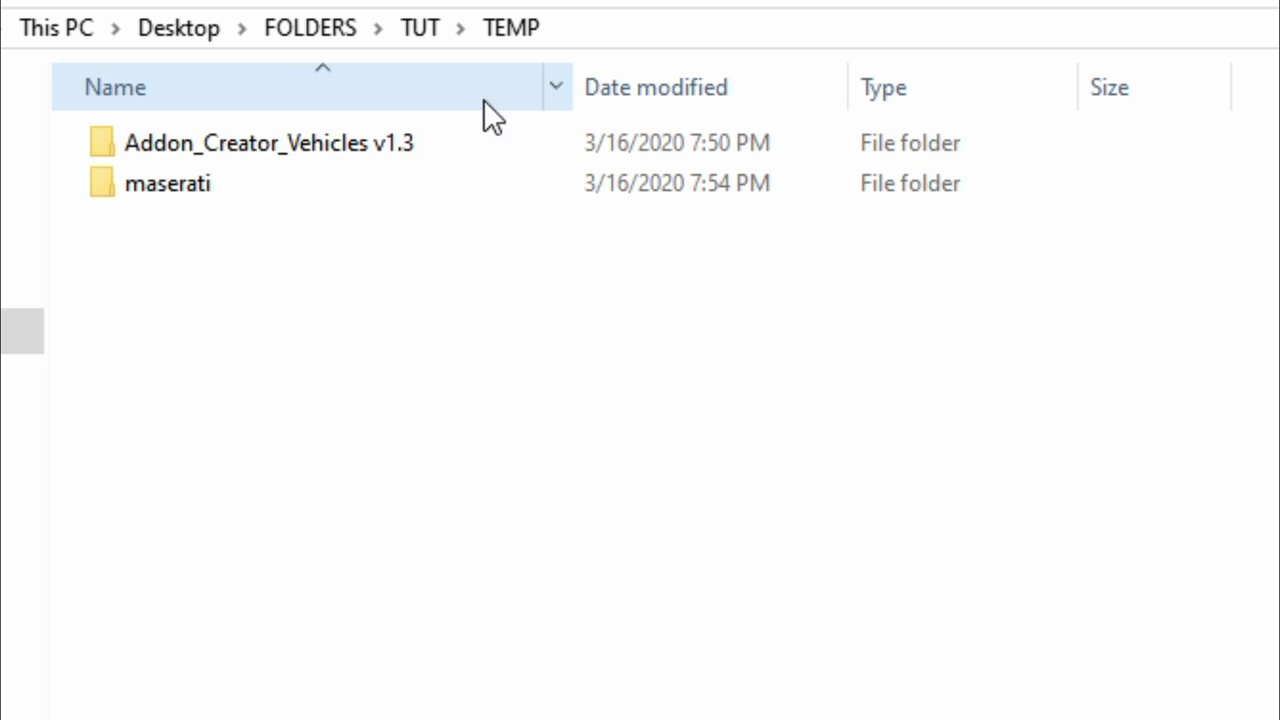
Step: Check the Addon_Creator_Vehicles v1.3 and maserati folders inside the TEMP folder
click(292, 172)
click(265, 161)
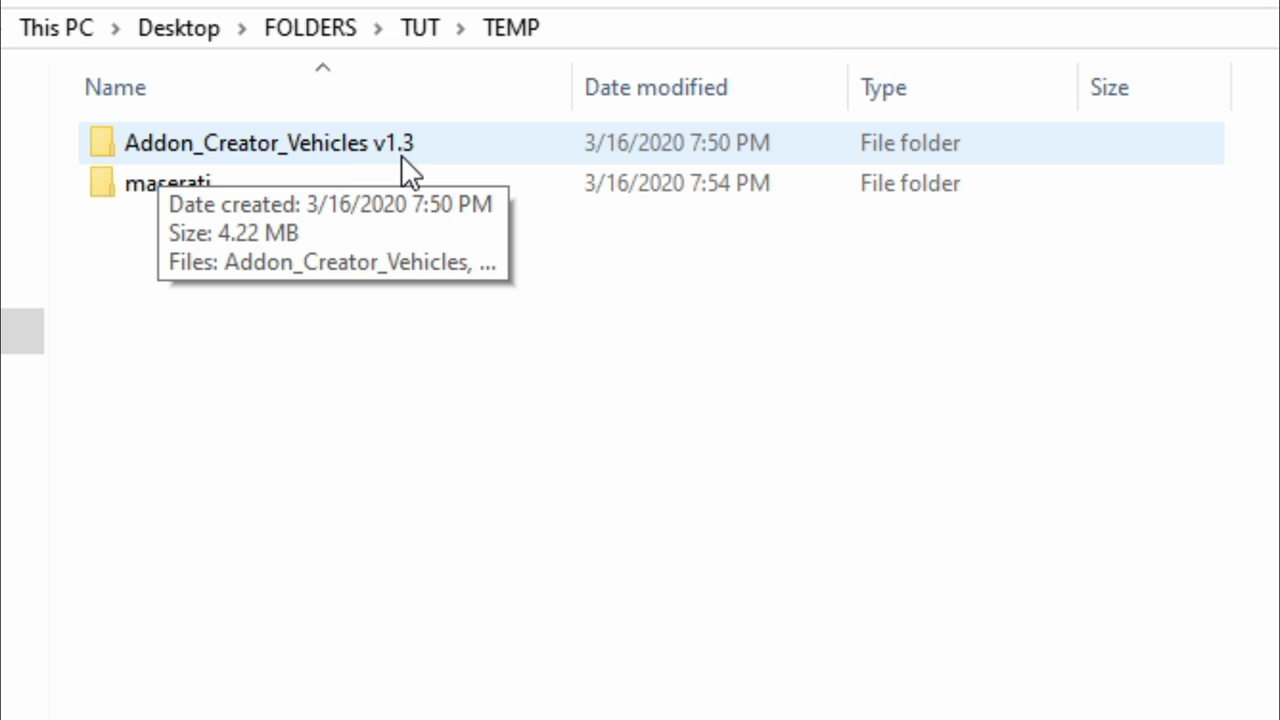
click(261, 195)
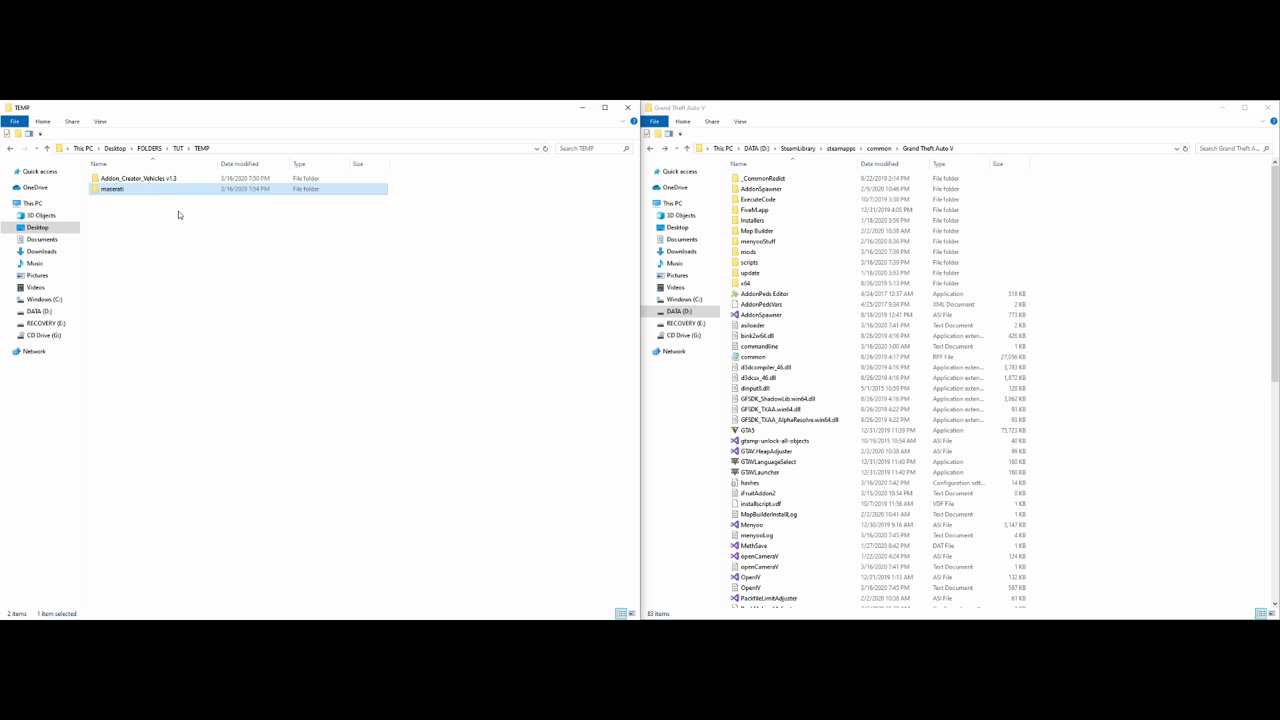
Step: Open the mods\update\x64\dlcpacks folder inside the Grand Theft Auto V game directory
click(823, 421)
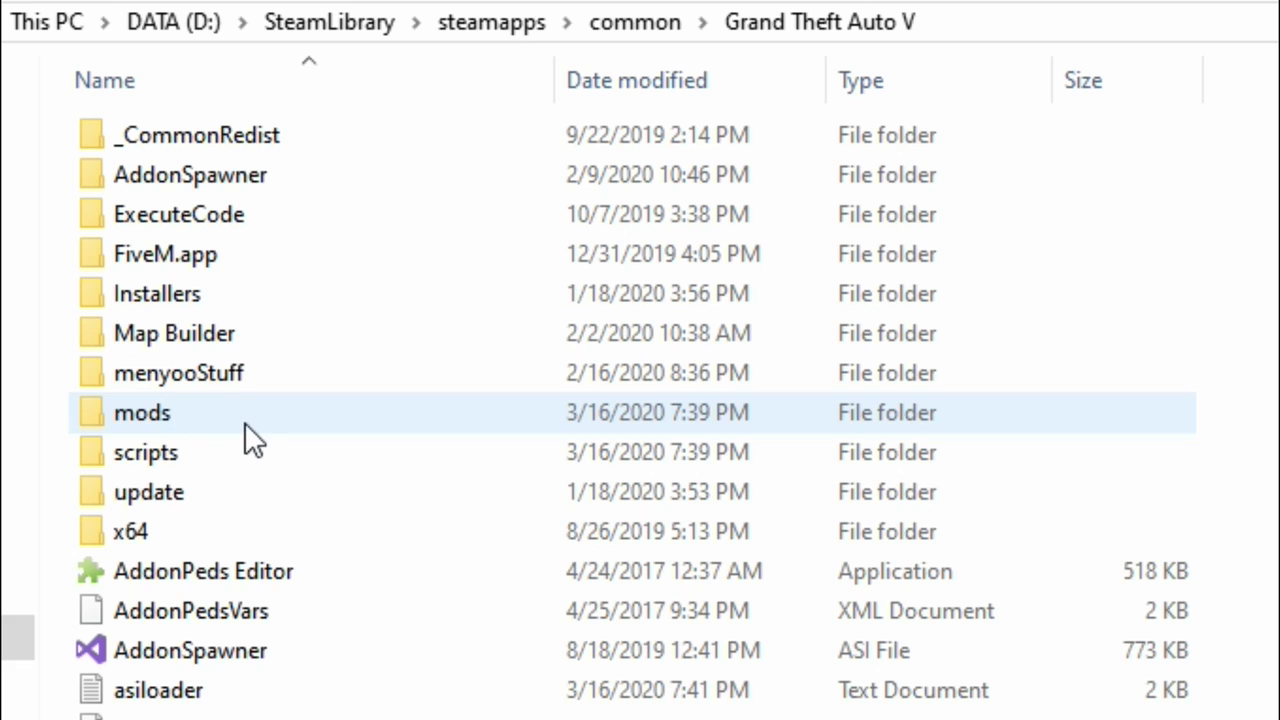
click(160, 412)
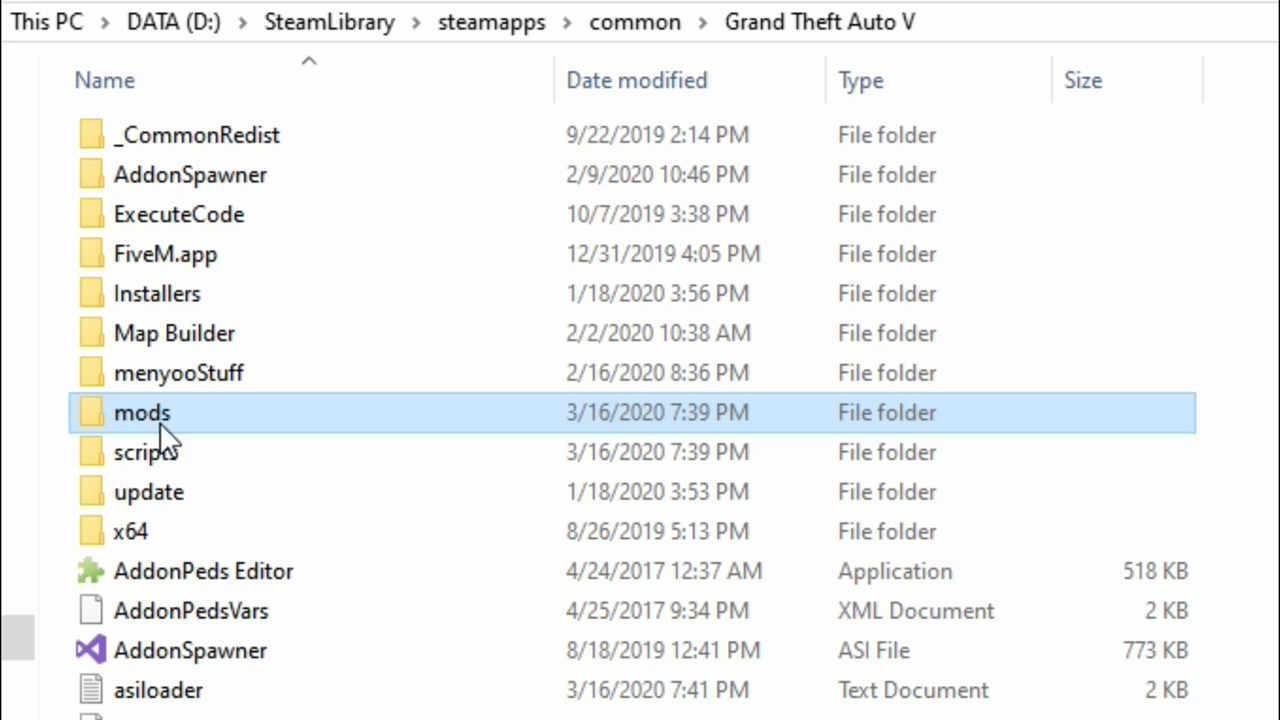
click(260, 490)
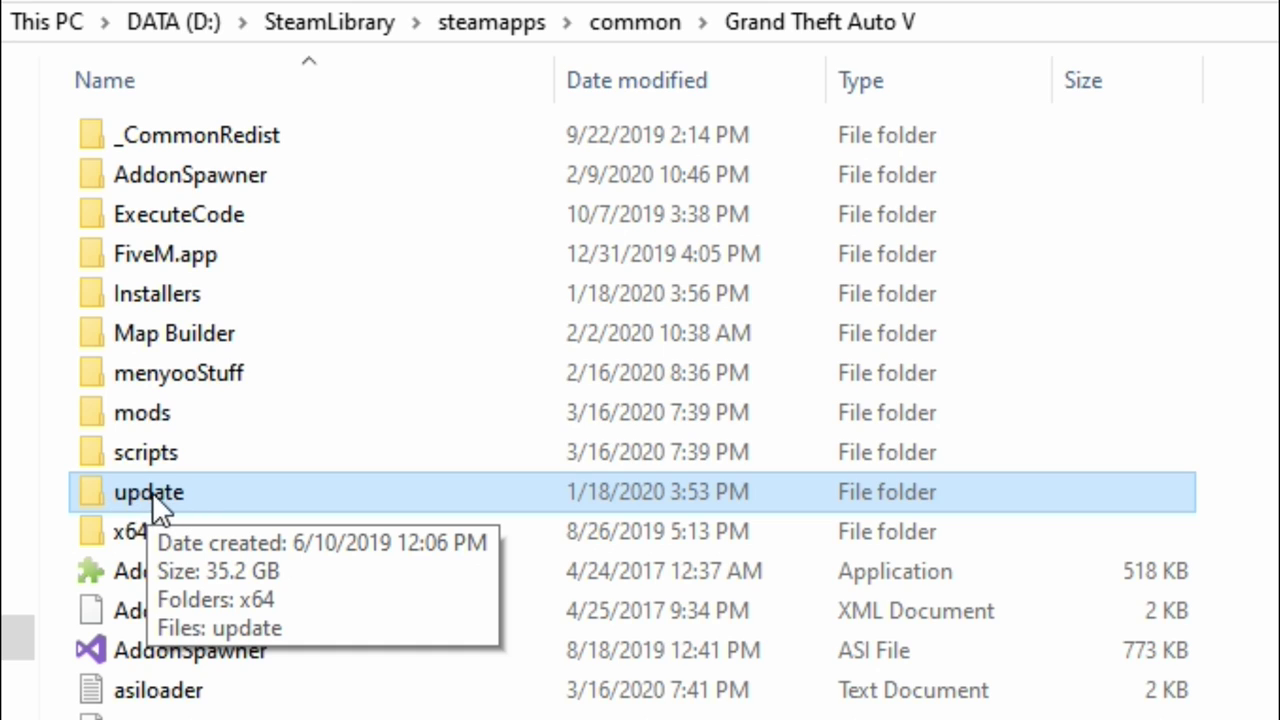
click(256, 414)
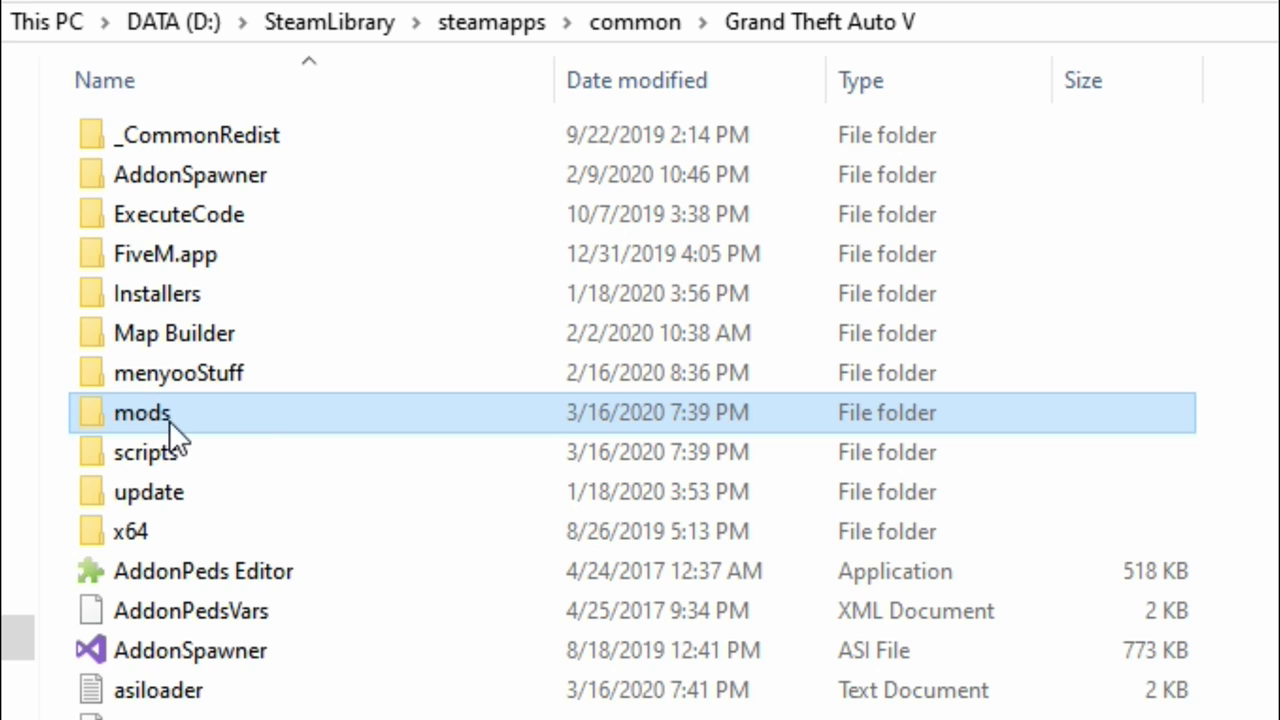
double_click(261, 419)
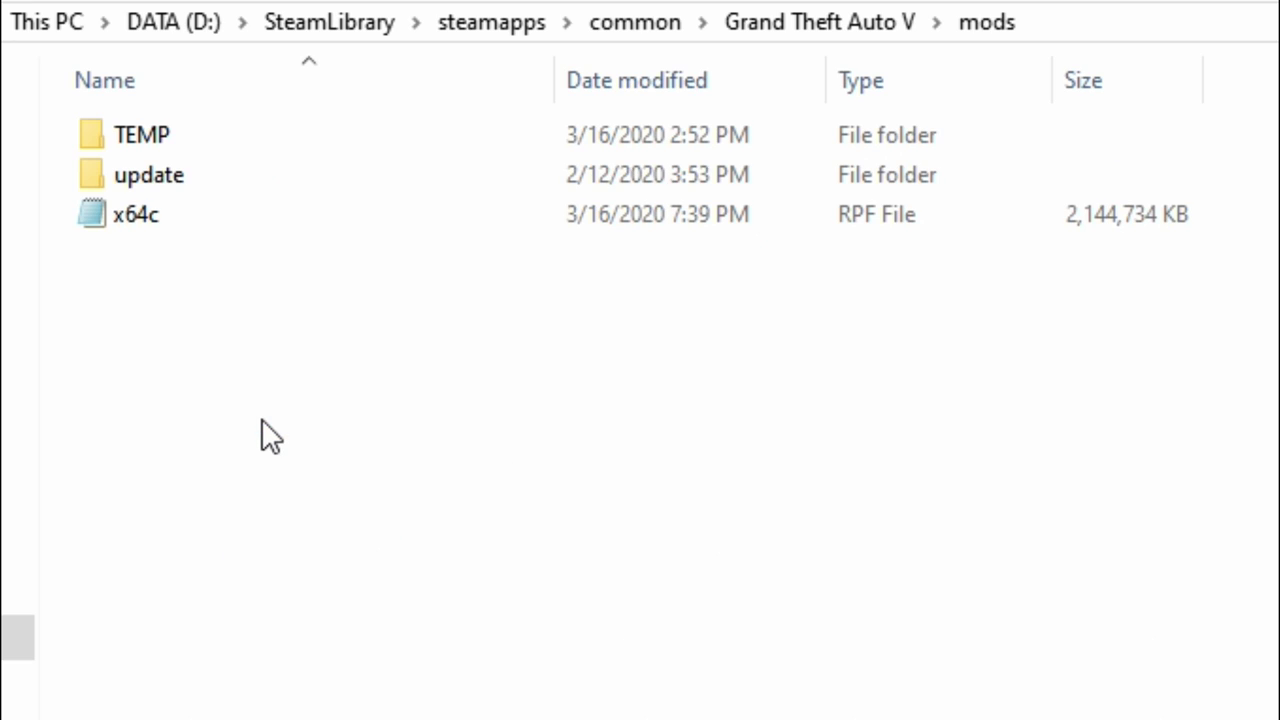
click(199, 175)
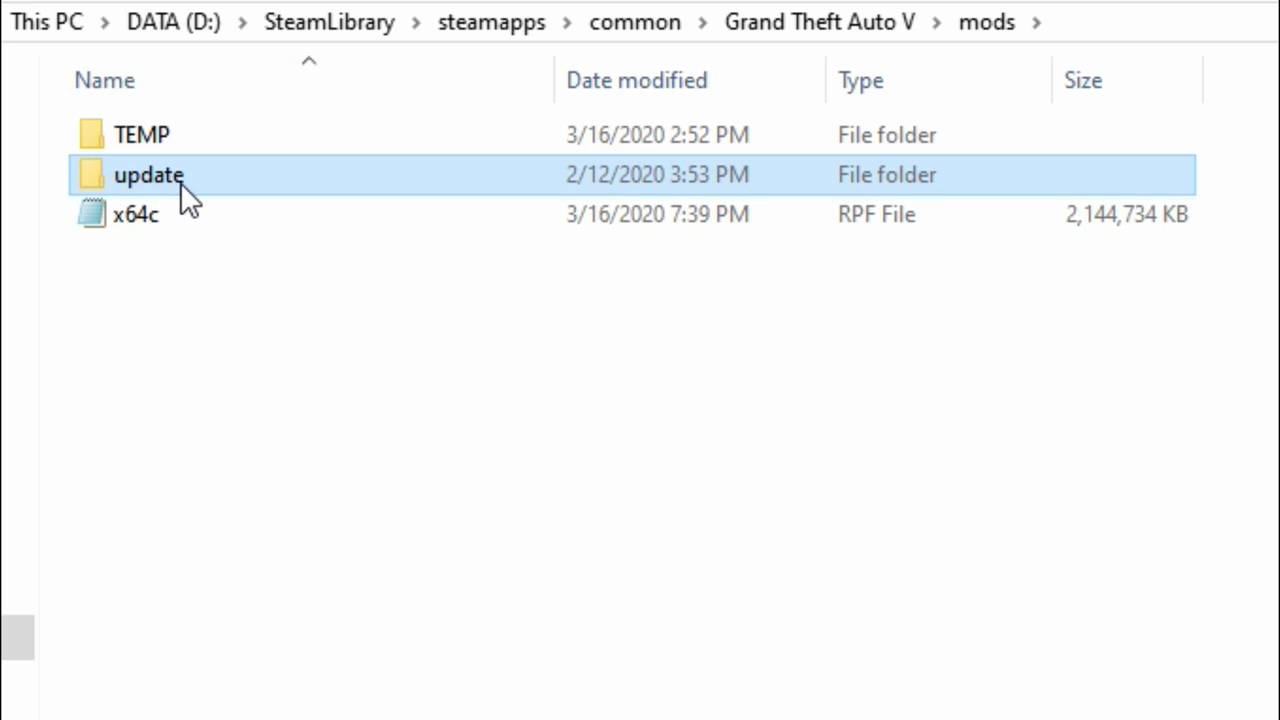
mouse_move(199, 180)
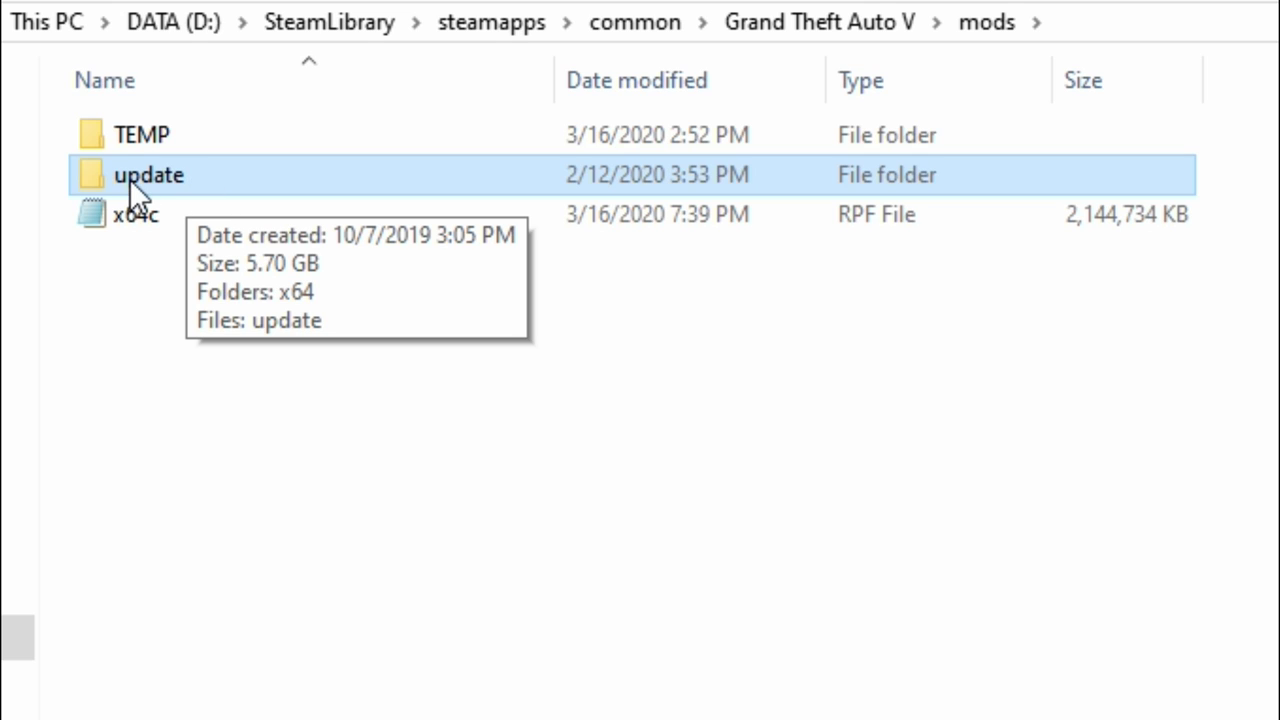
double_click(218, 177)
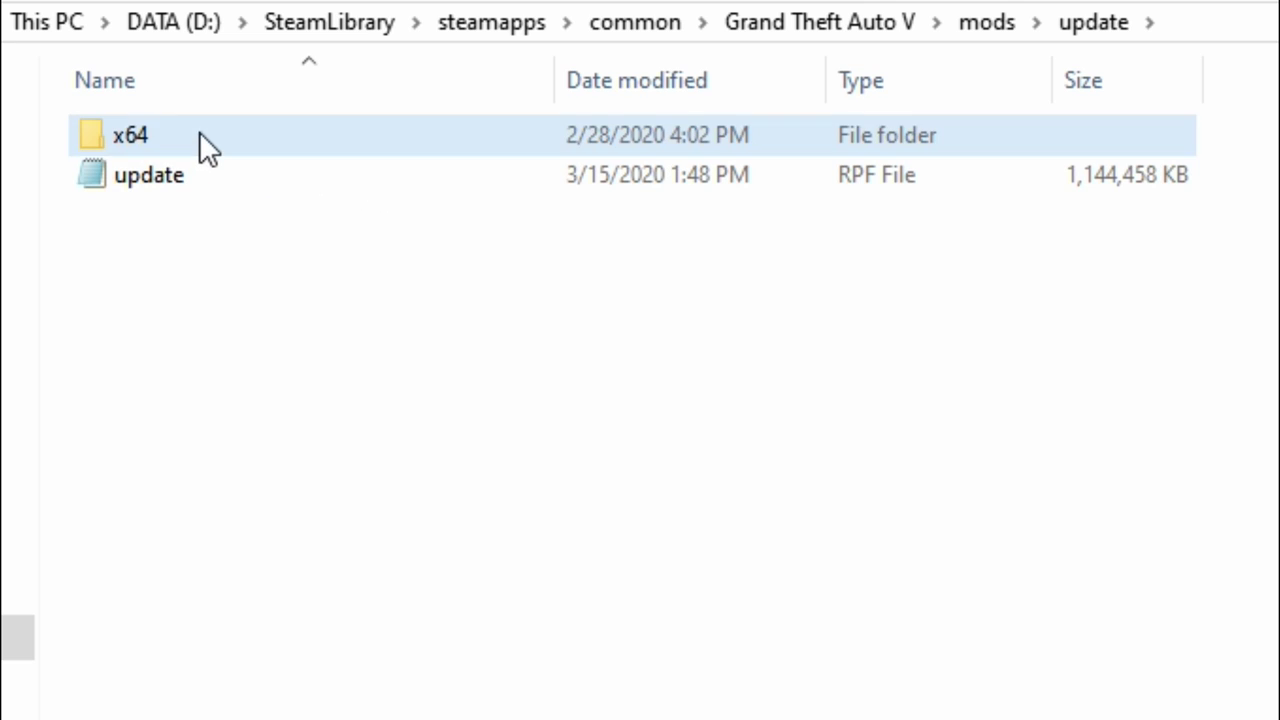
double_click(224, 143)
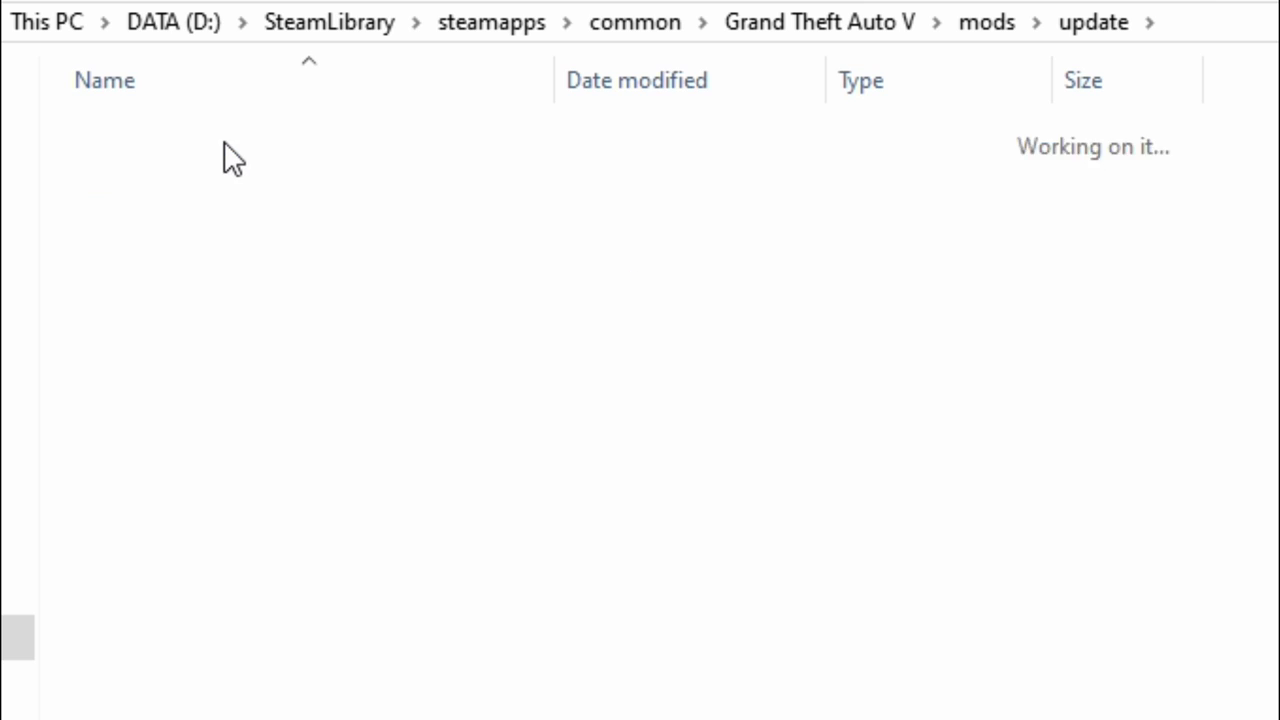
double_click(239, 138)
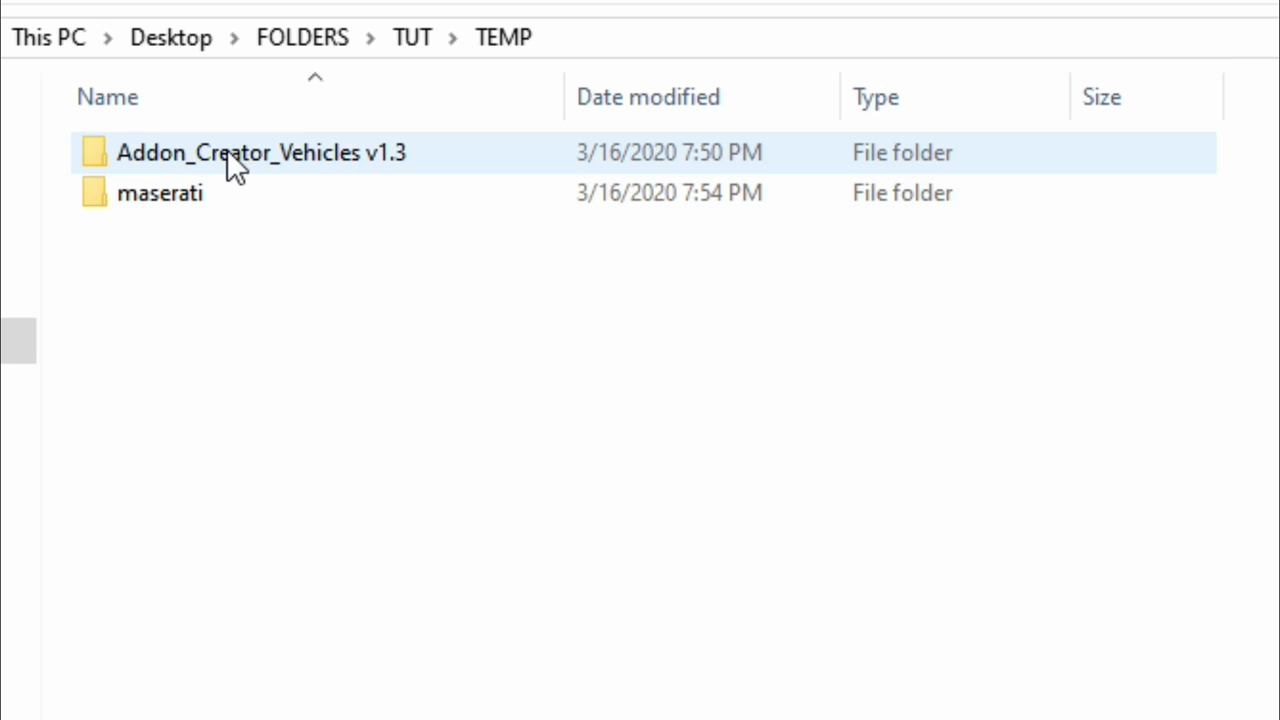
Step: Launch the Addon_Creator_Vehicles application from the Addon_Creator_Vehicles v1.3 folder and move its window clear of the dlcpacks folder listing
click(183, 159)
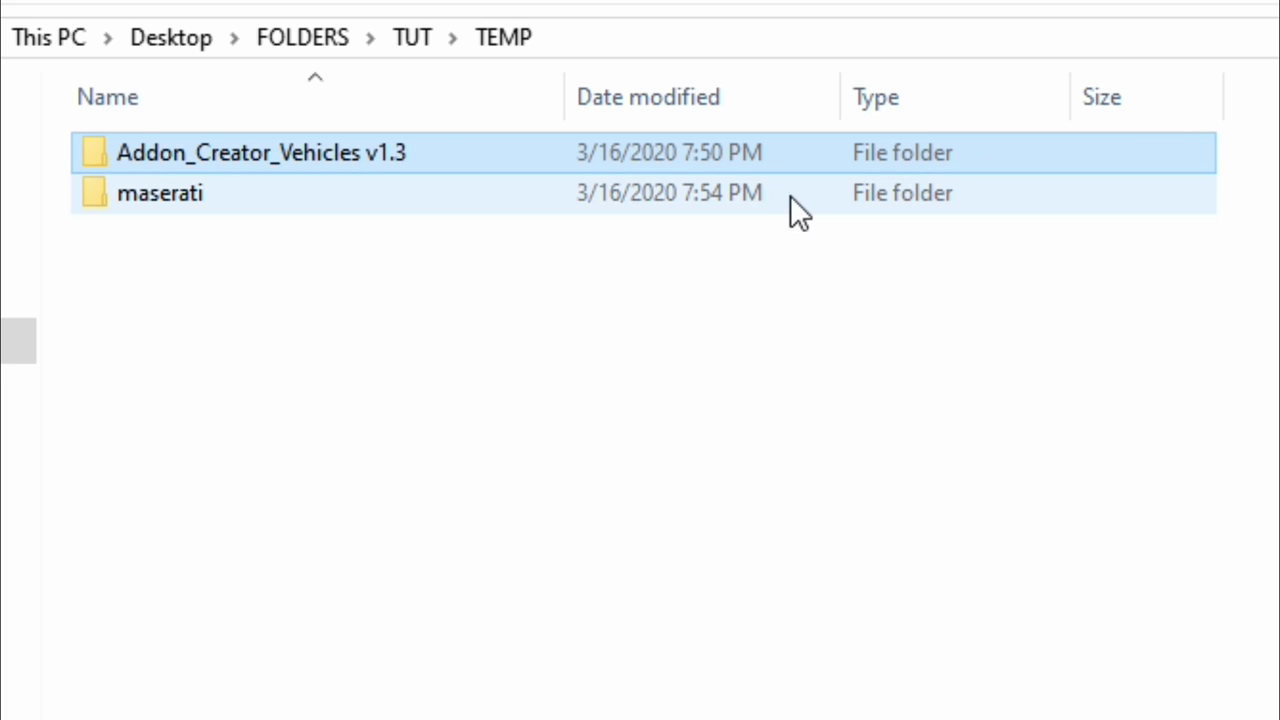
double_click(407, 157)
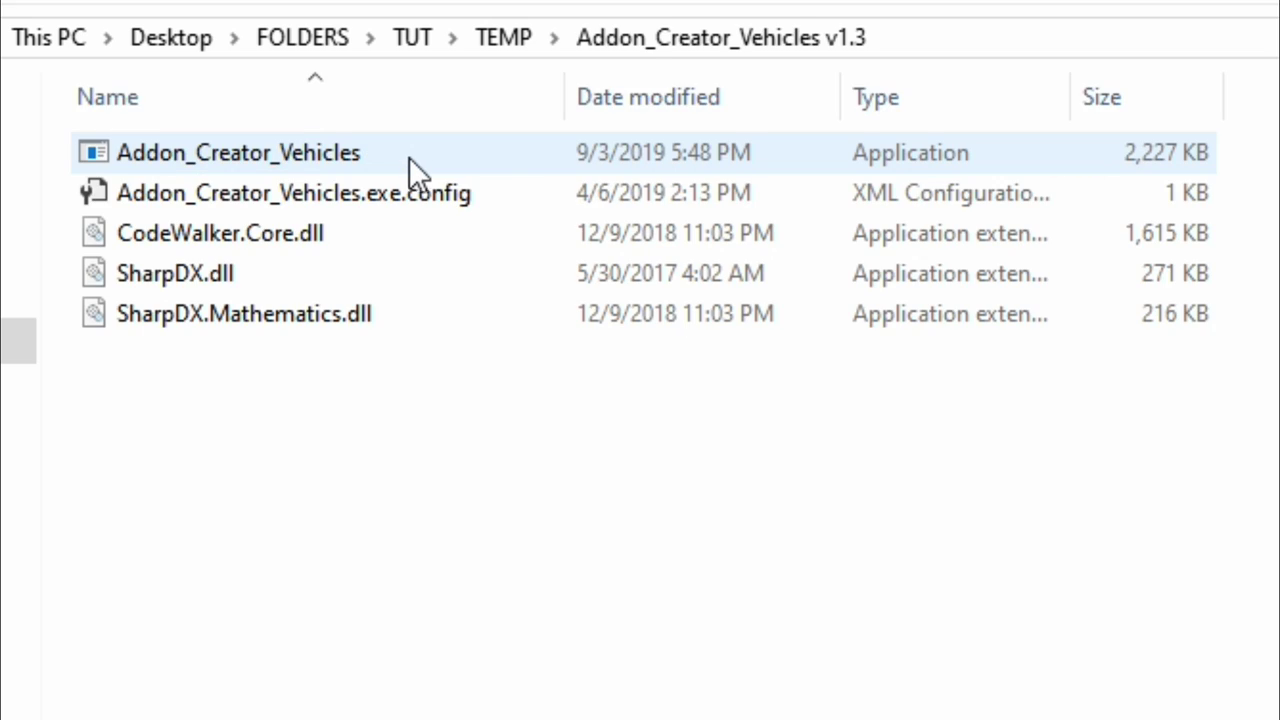
click(393, 158)
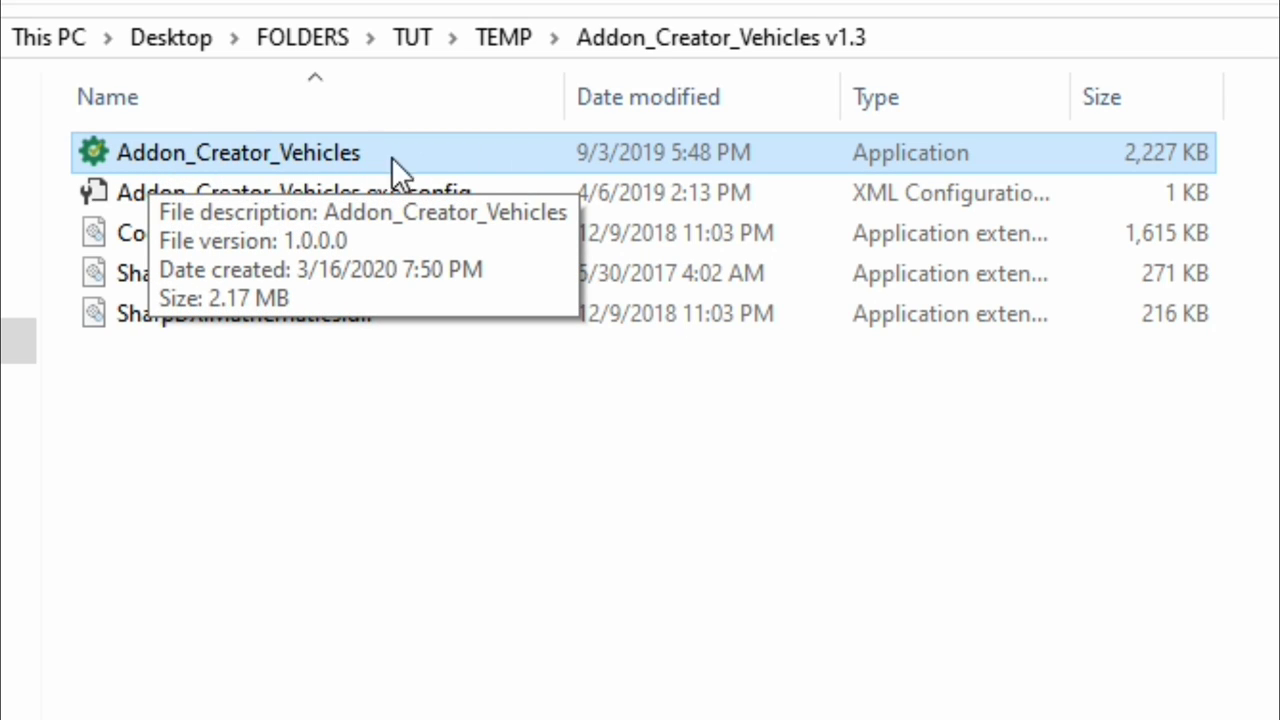
double_click(449, 152)
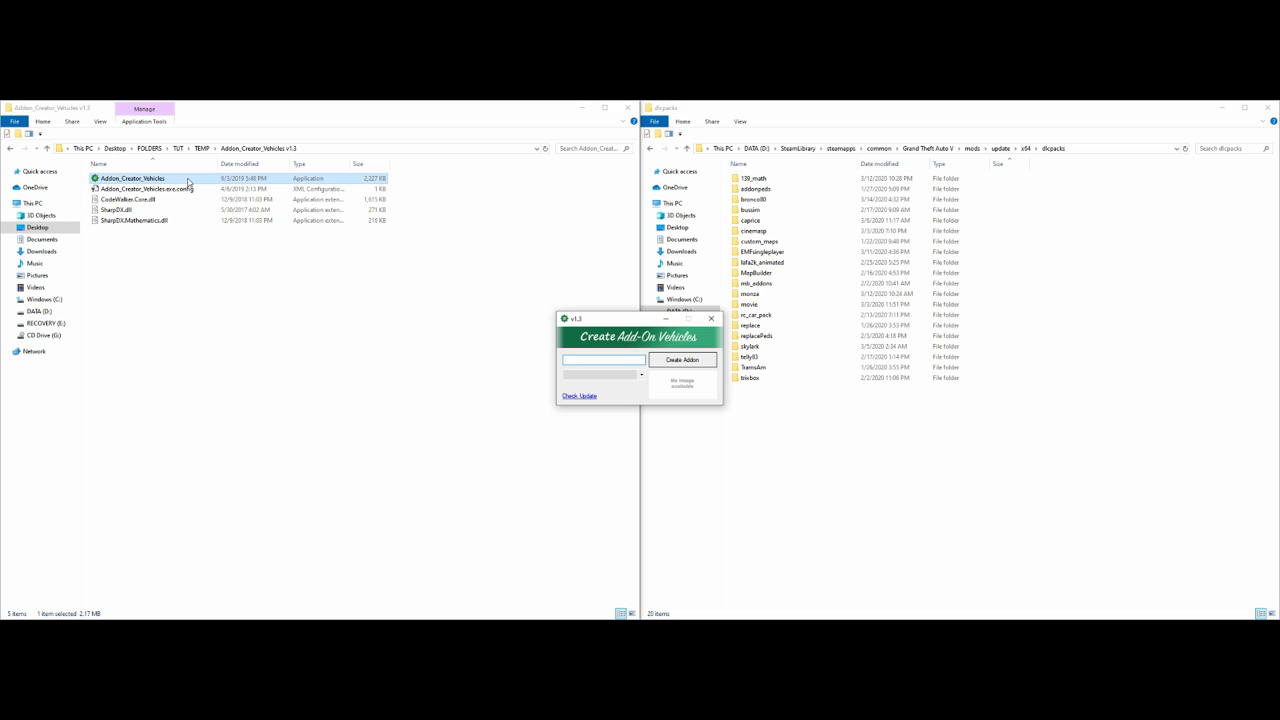
drag(622, 318, 484, 240)
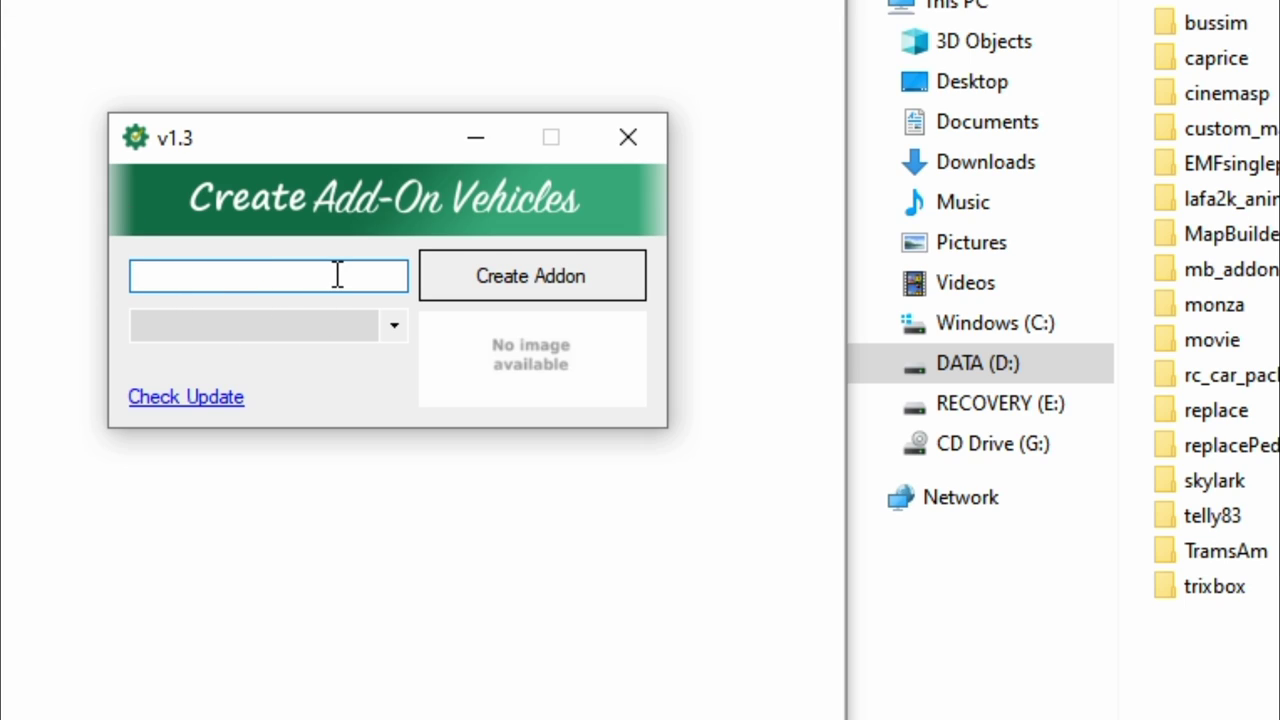
Step: Name the add-on vehicle pack maserati and choose Sport as its vehicle type
right_click(209, 274)
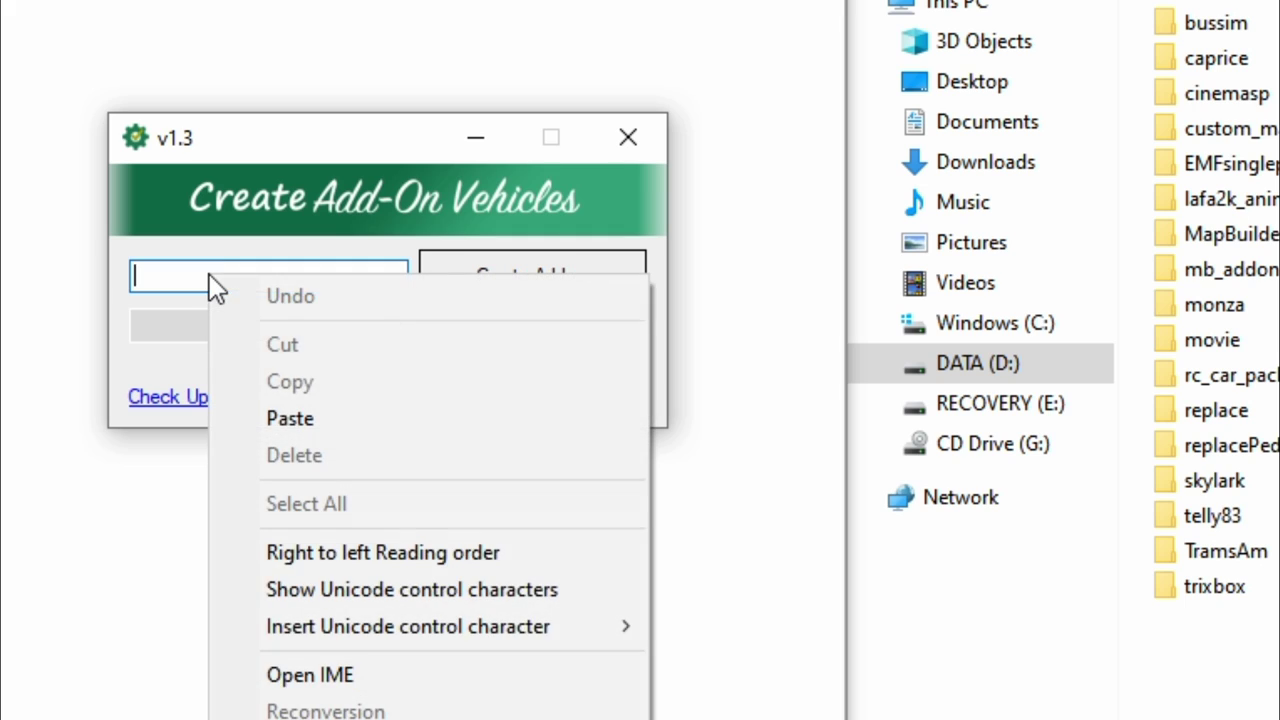
click(318, 419)
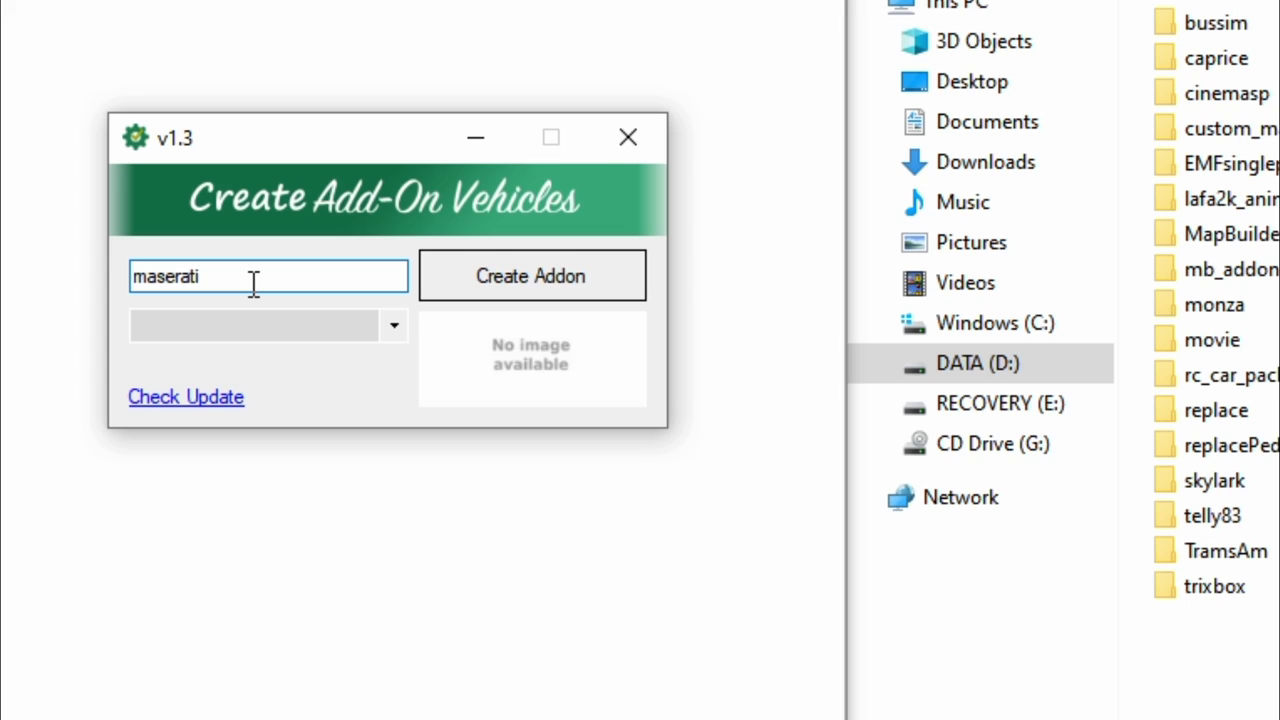
click(393, 330)
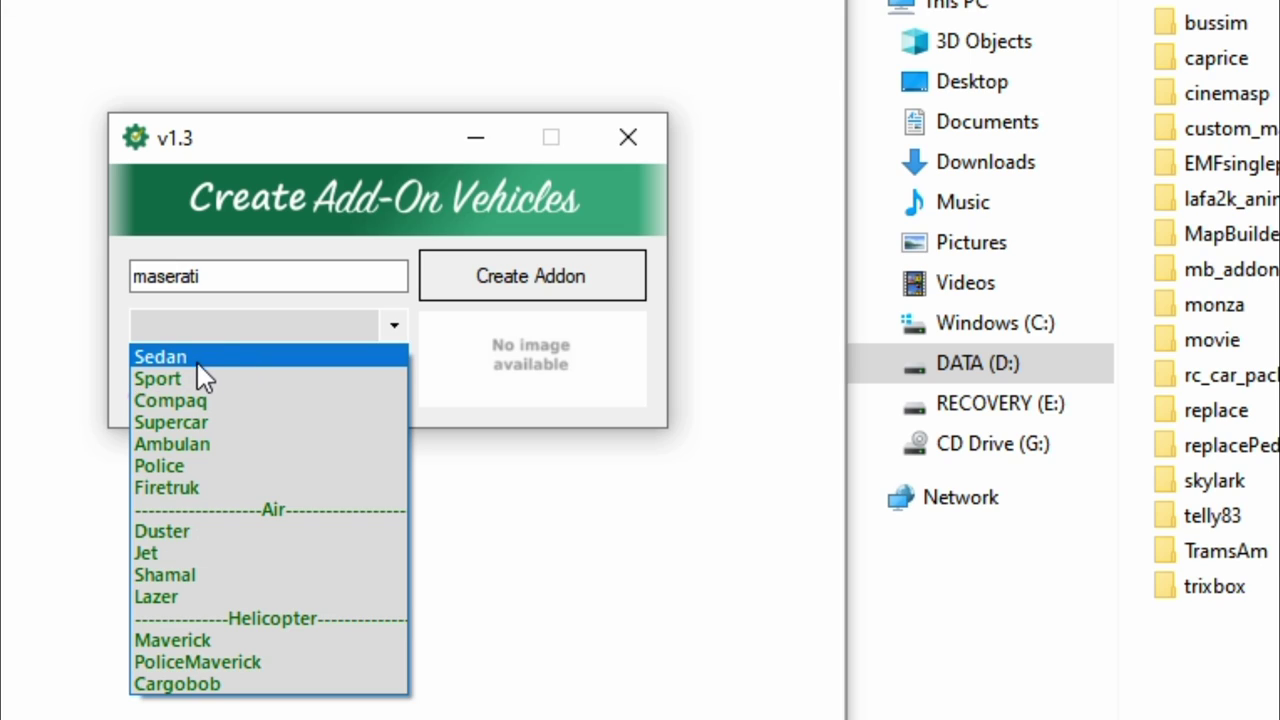
click(270, 381)
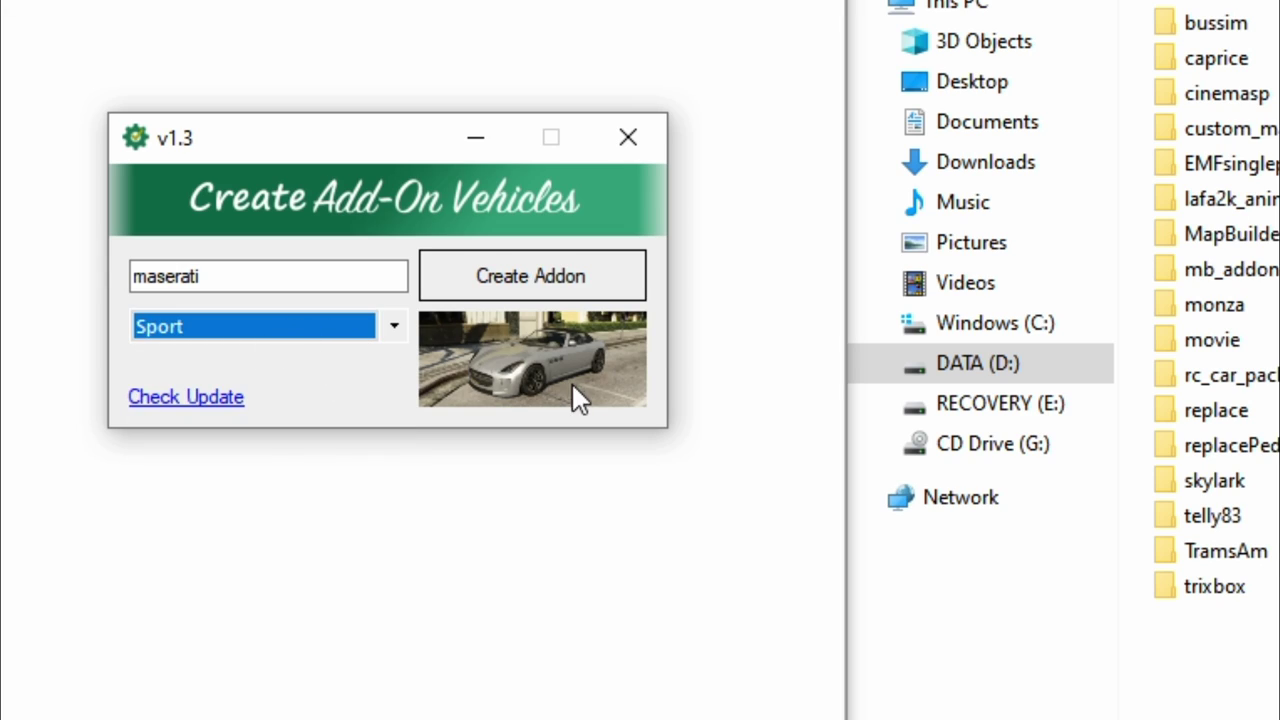
Step: Start creating the addon and expand the save location tree to the Grand Theft Auto V folder in SteamLibrary on drive D
click(528, 290)
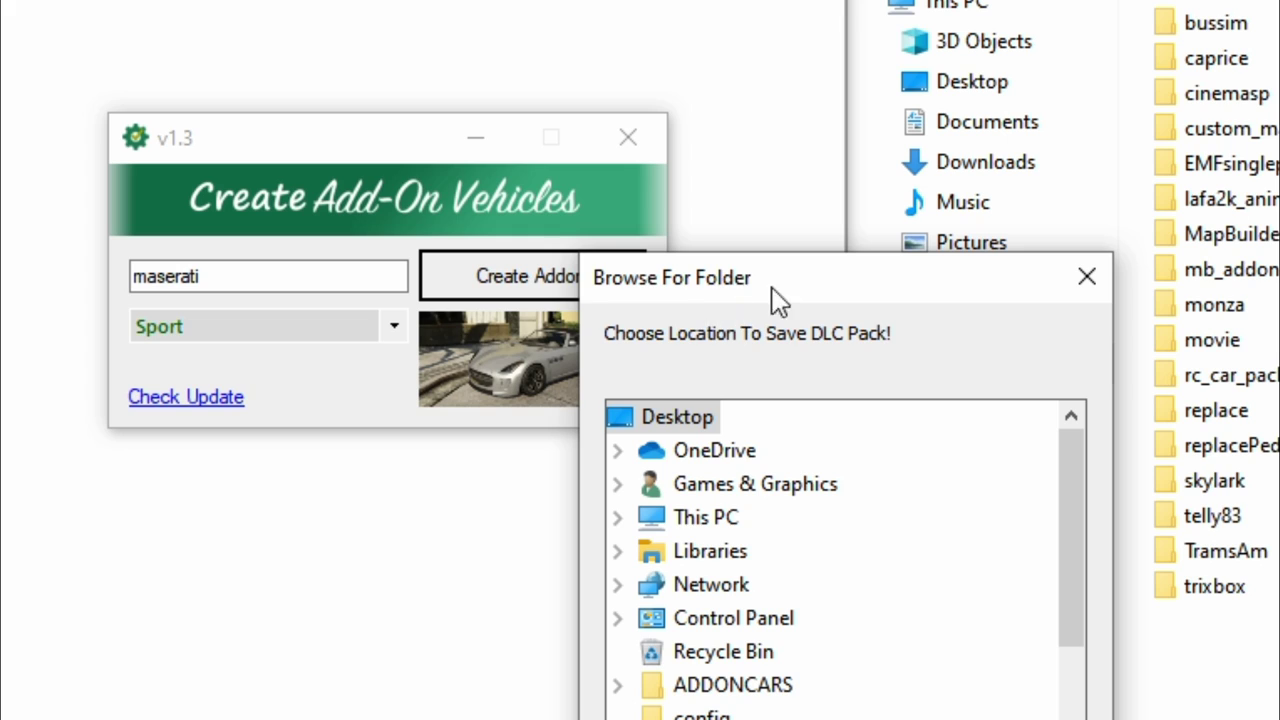
drag(815, 292, 694, 91)
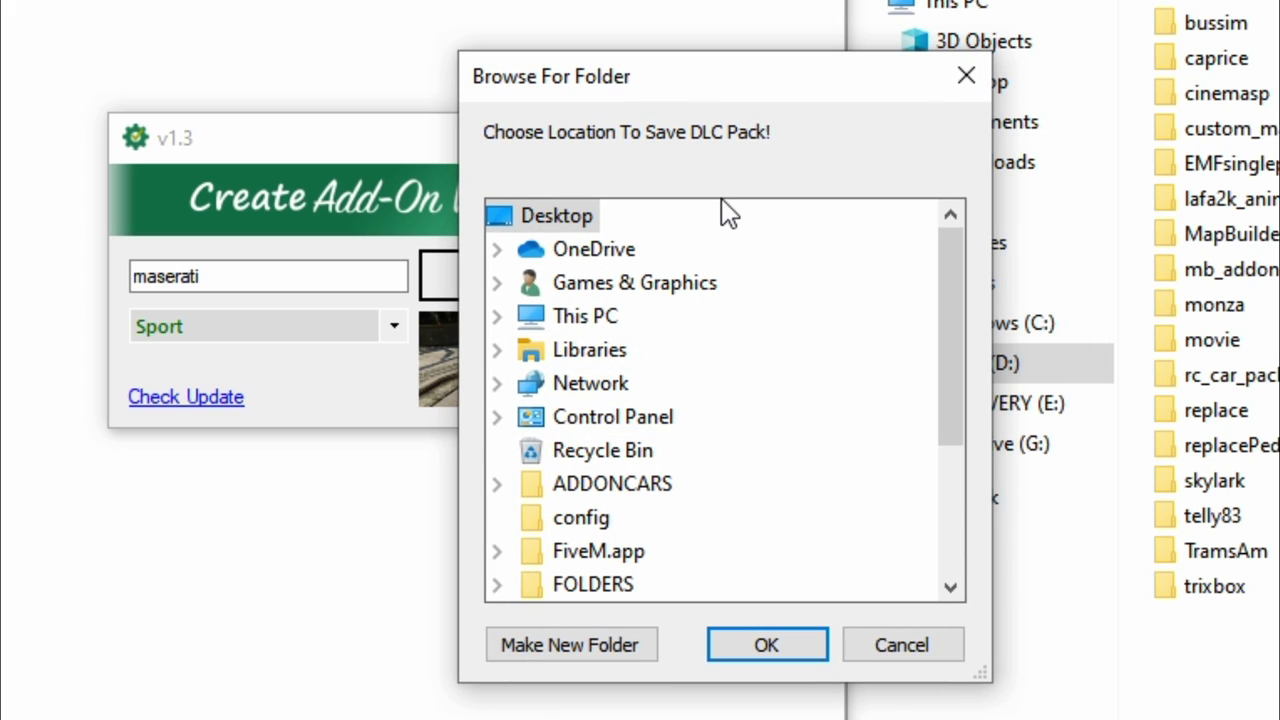
double_click(537, 316)
double_click(620, 517)
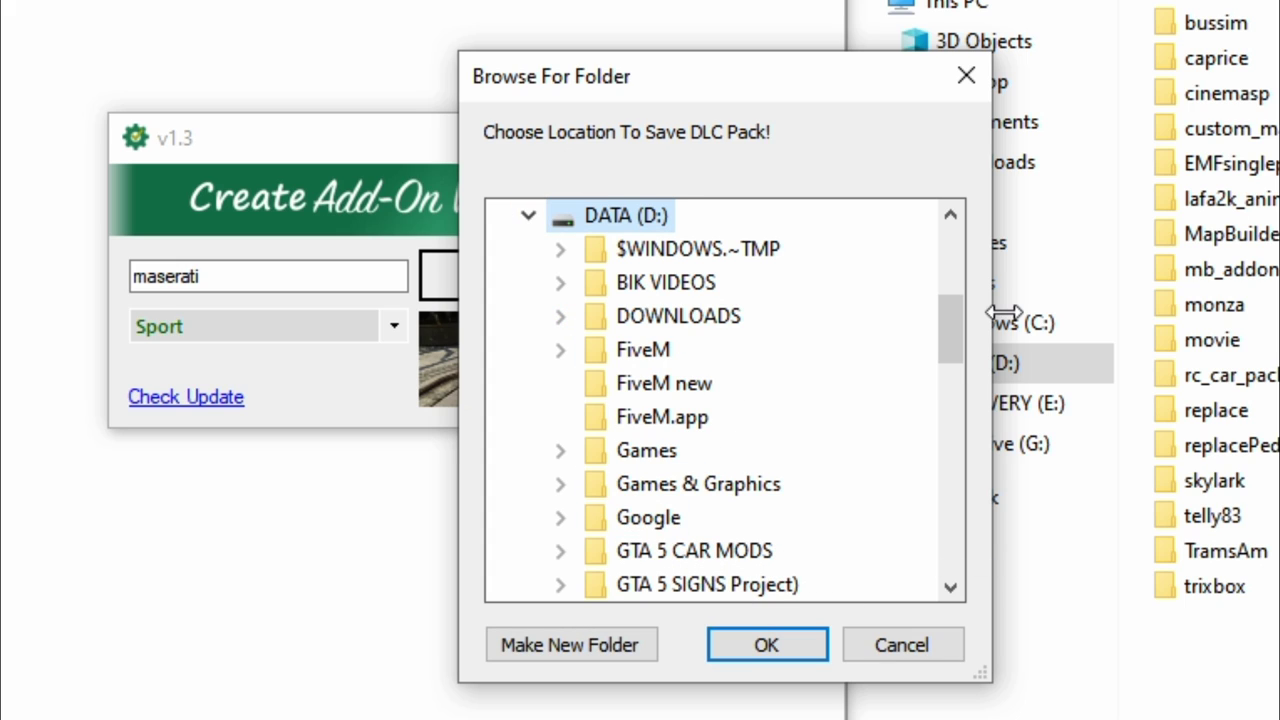
drag(948, 339, 947, 386)
drag(945, 390, 940, 425)
click(709, 465)
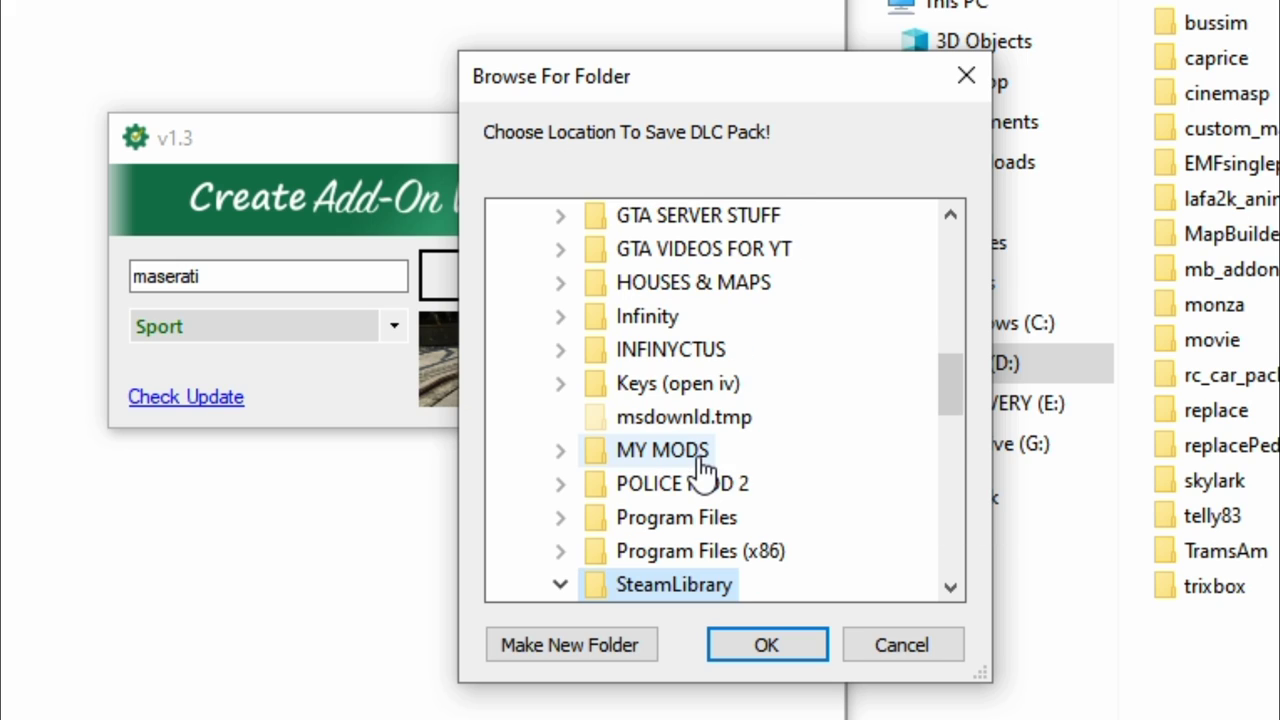
drag(941, 376, 964, 400)
double_click(735, 350)
double_click(800, 384)
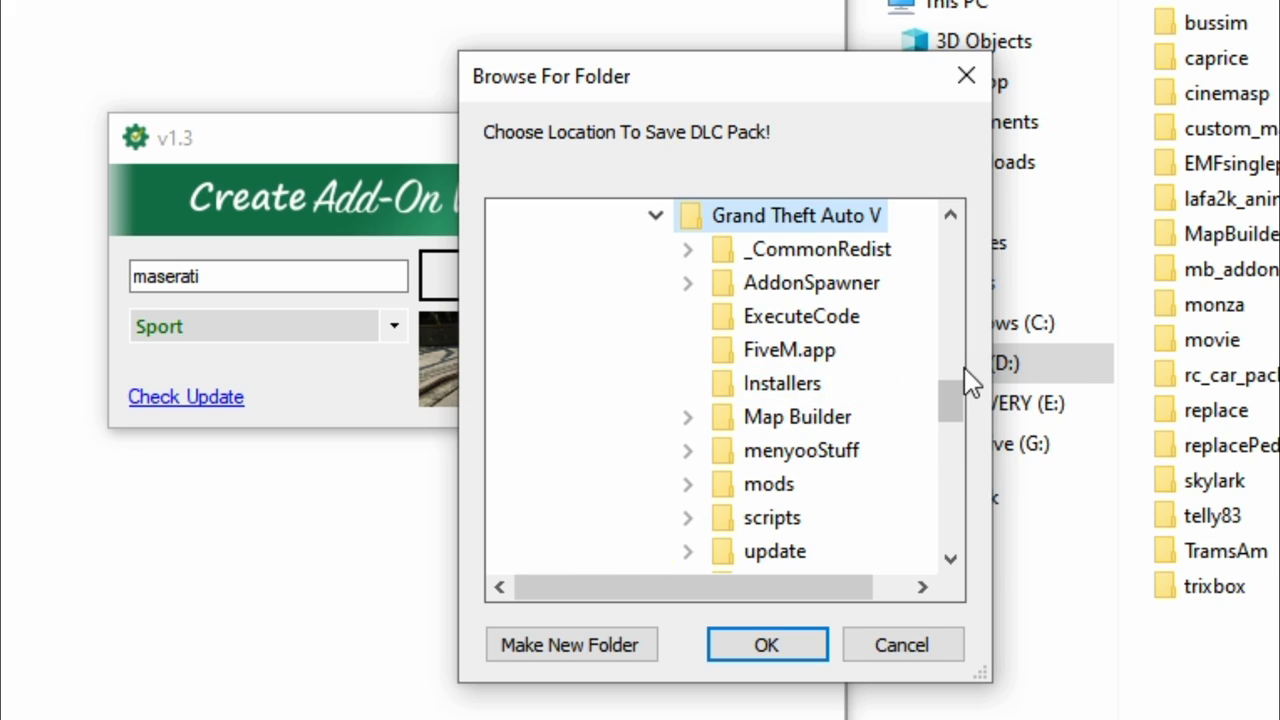
Step: Expand mods\update\x64 under Grand Theft Auto V and select the dlcpacks folder as the save location
double_click(770, 484)
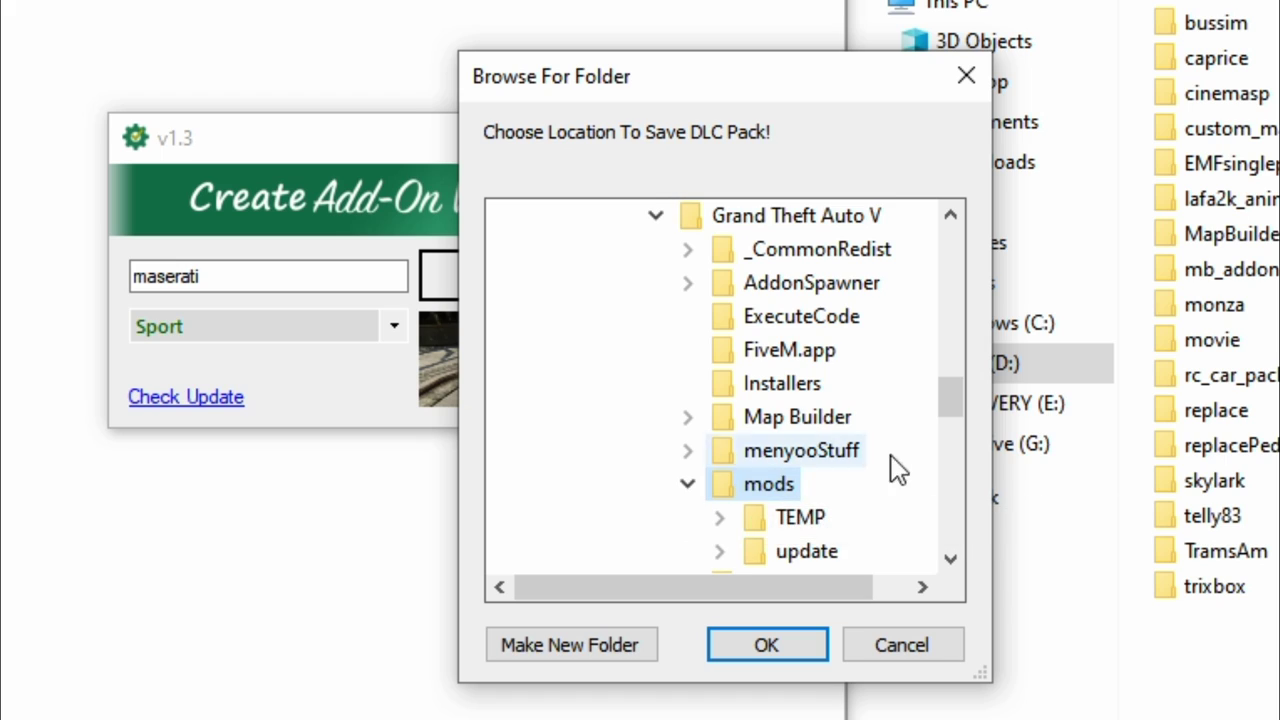
scroll(958, 413, down, 2)
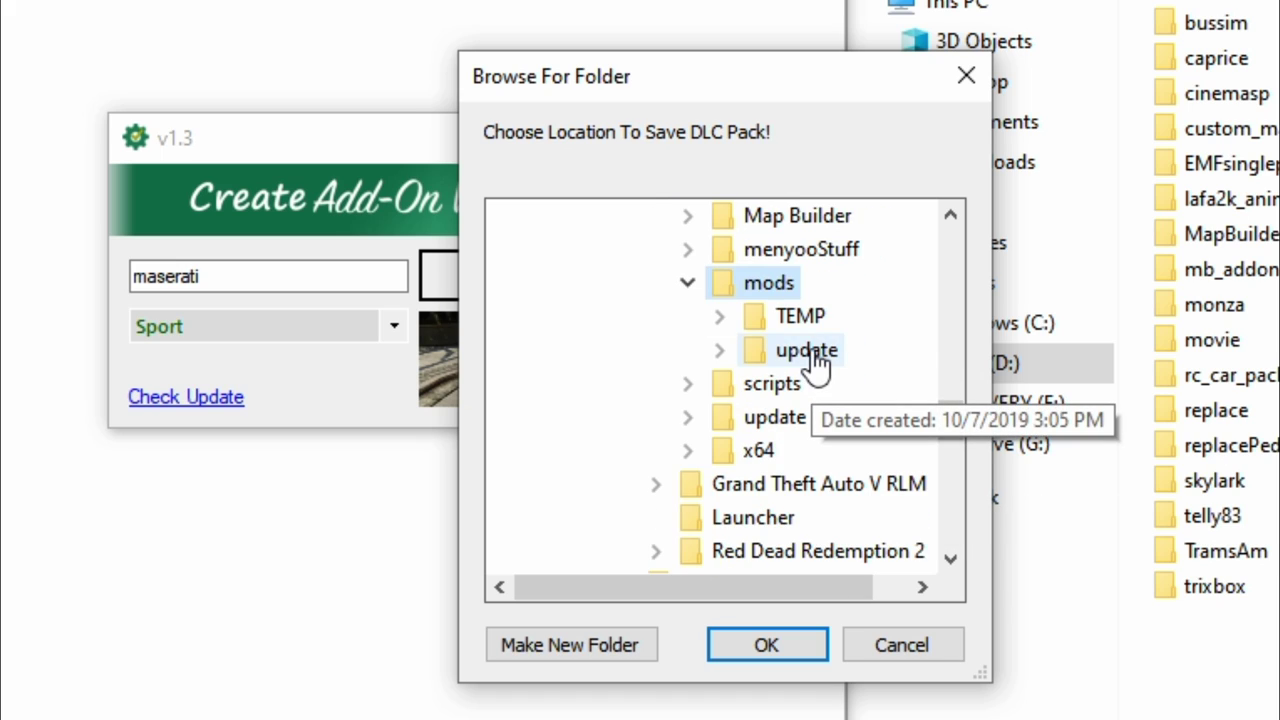
double_click(813, 356)
scroll(814, 357, up, 2)
scroll(954, 370, down, 2)
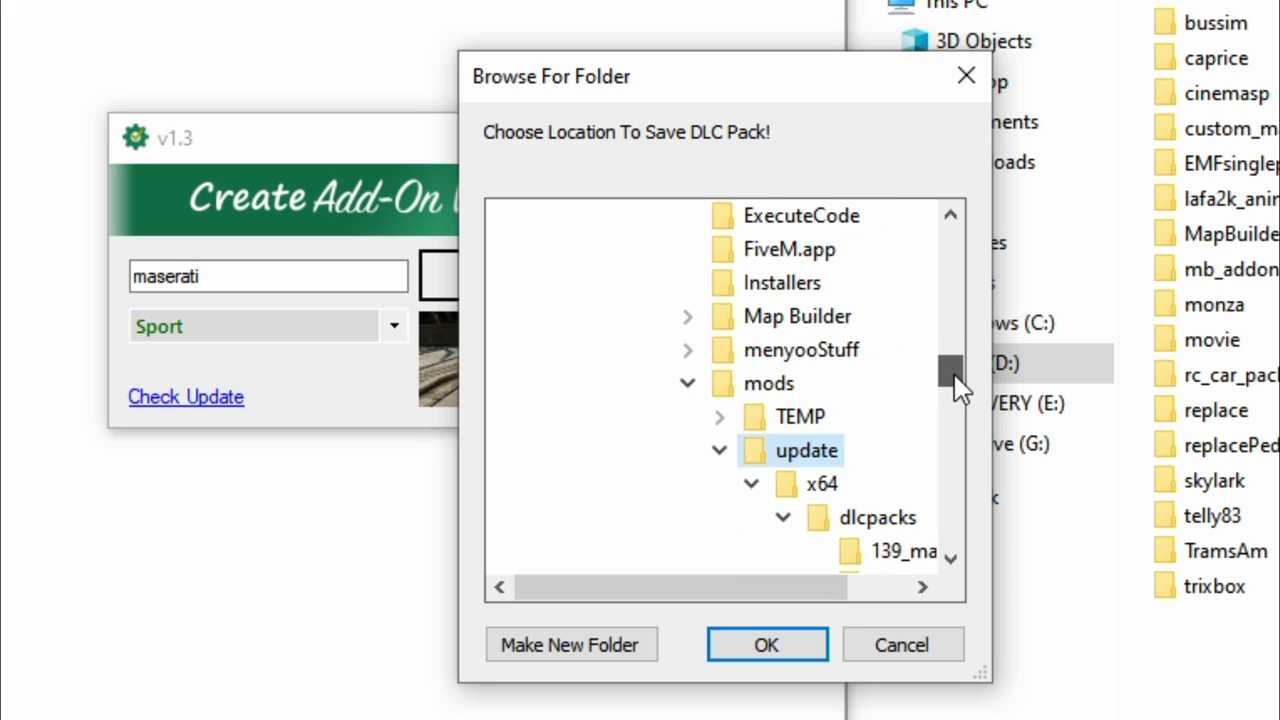
click(890, 388)
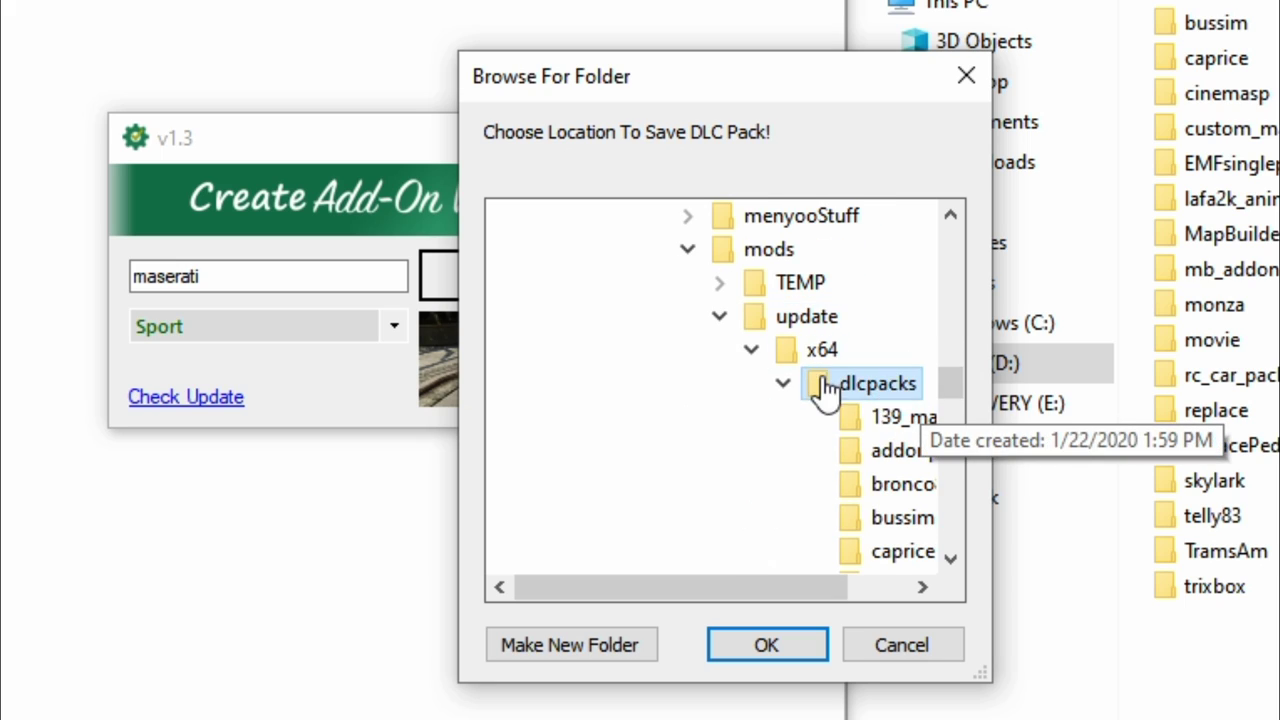
Step: Widen the folder chooser to check the full path, and save the DLC pack in dlcpacks
drag(1000, 455, 1268, 352)
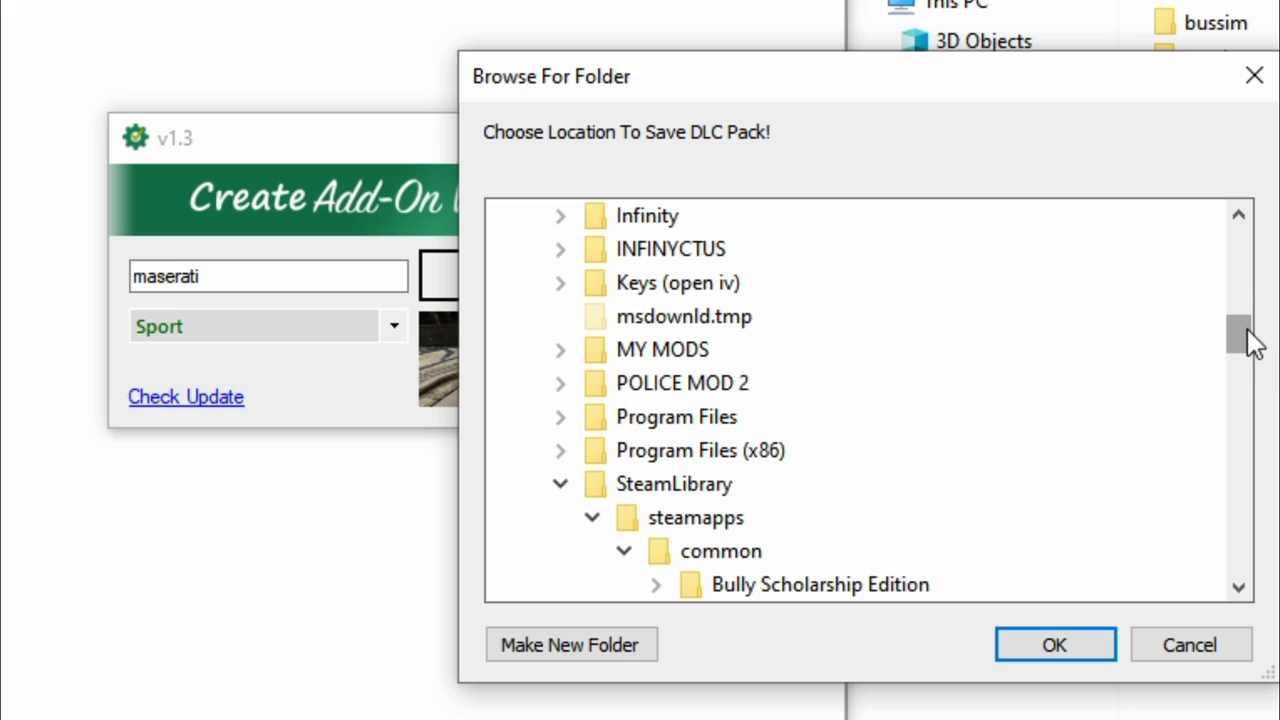
scroll(1250, 342, down, 2)
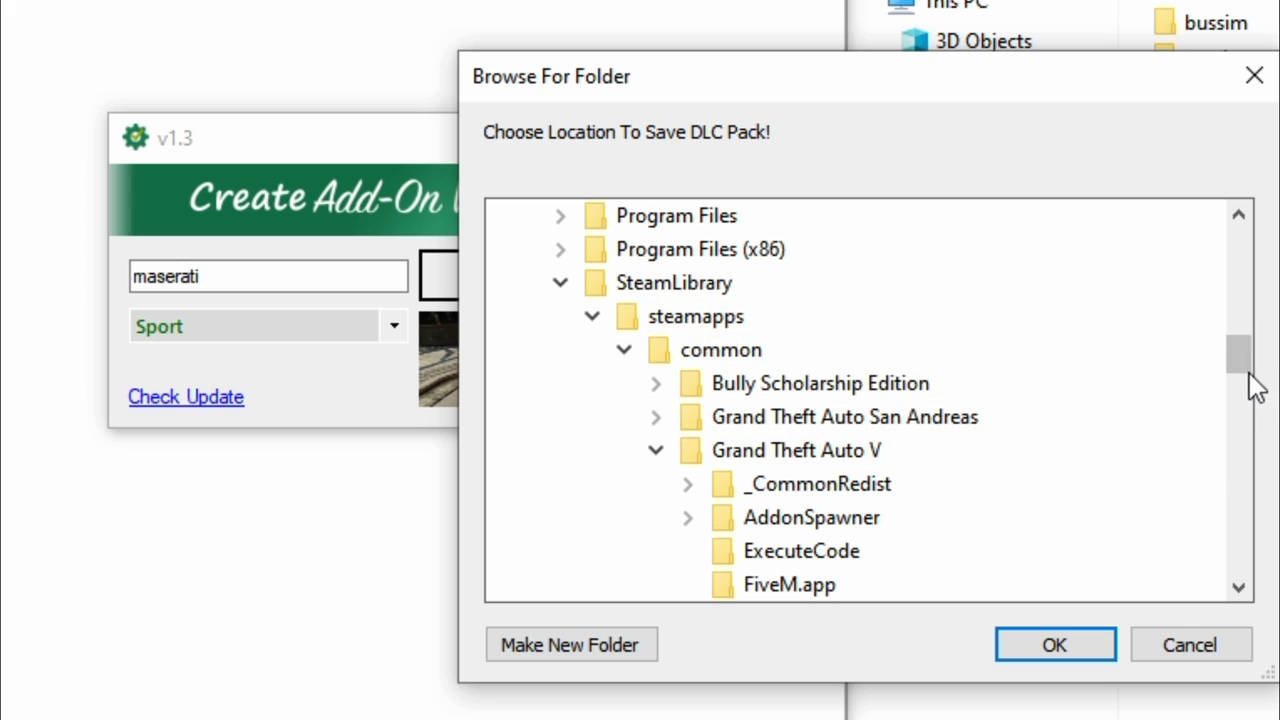
scroll(1250, 386, down, 3)
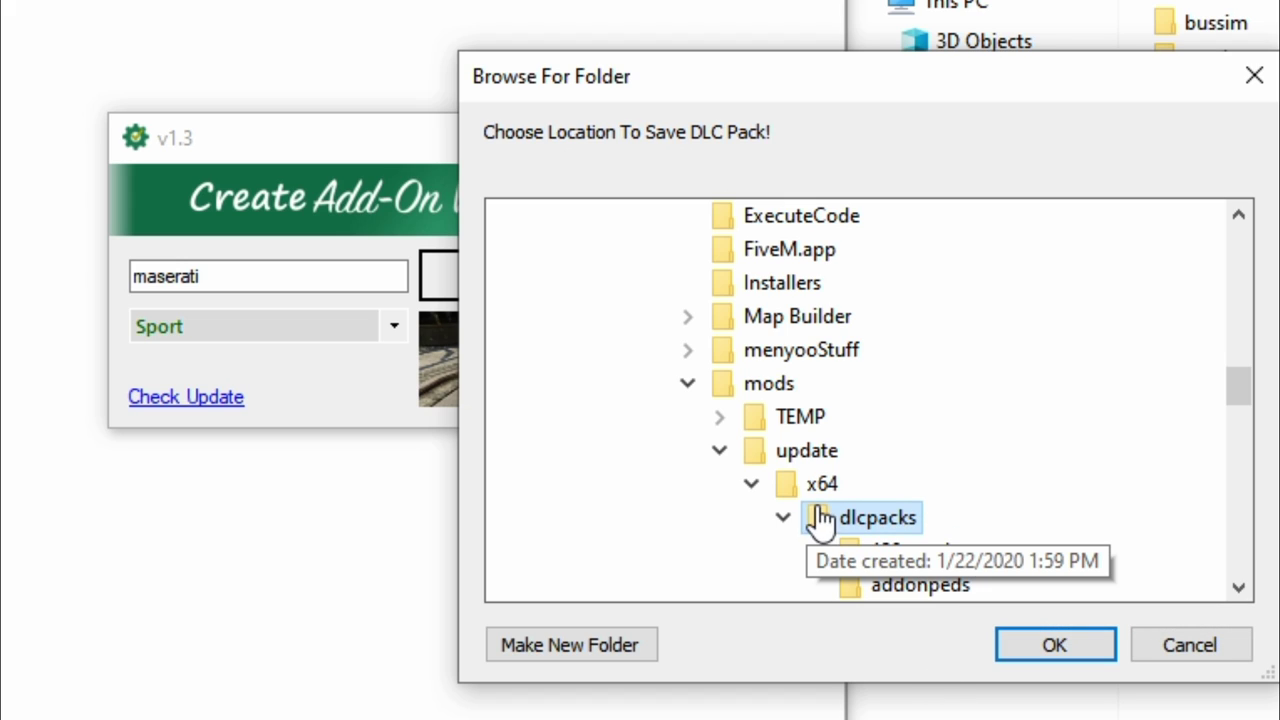
click(1035, 648)
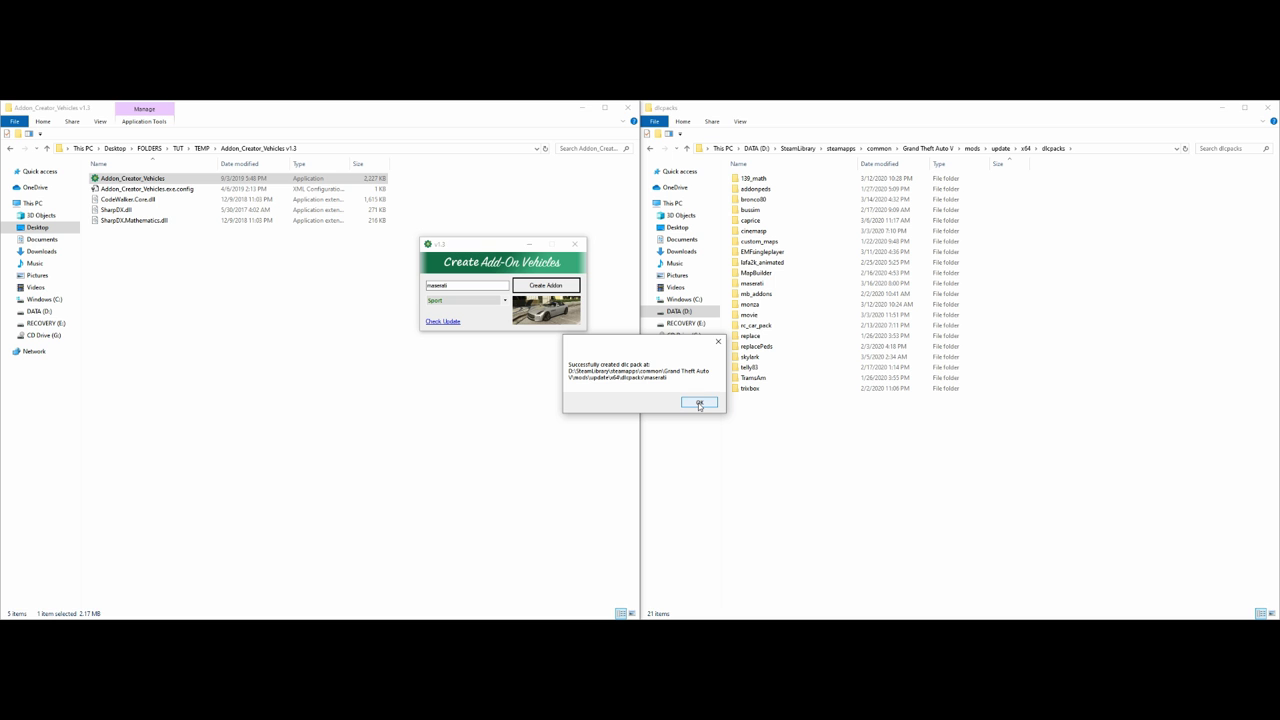
click(699, 403)
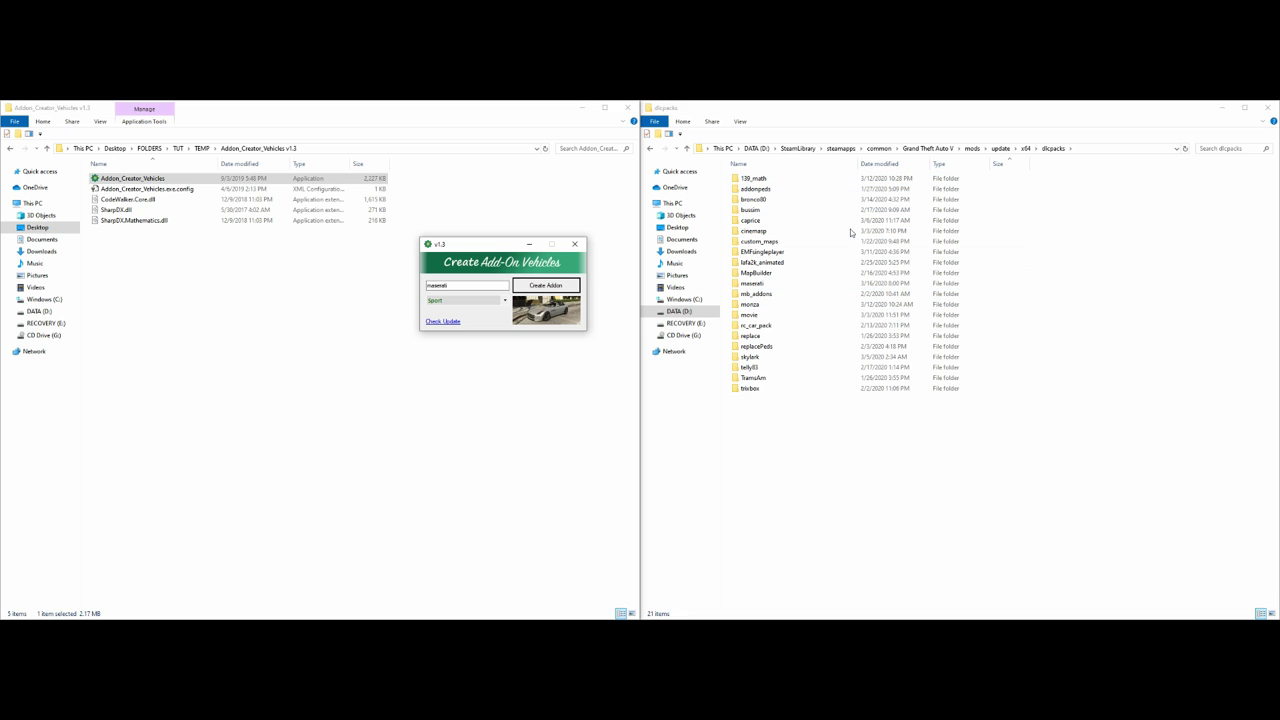
Step: Select the new maserati folder in dlcpacks and close the Create Add-On Vehicles tool
click(772, 283)
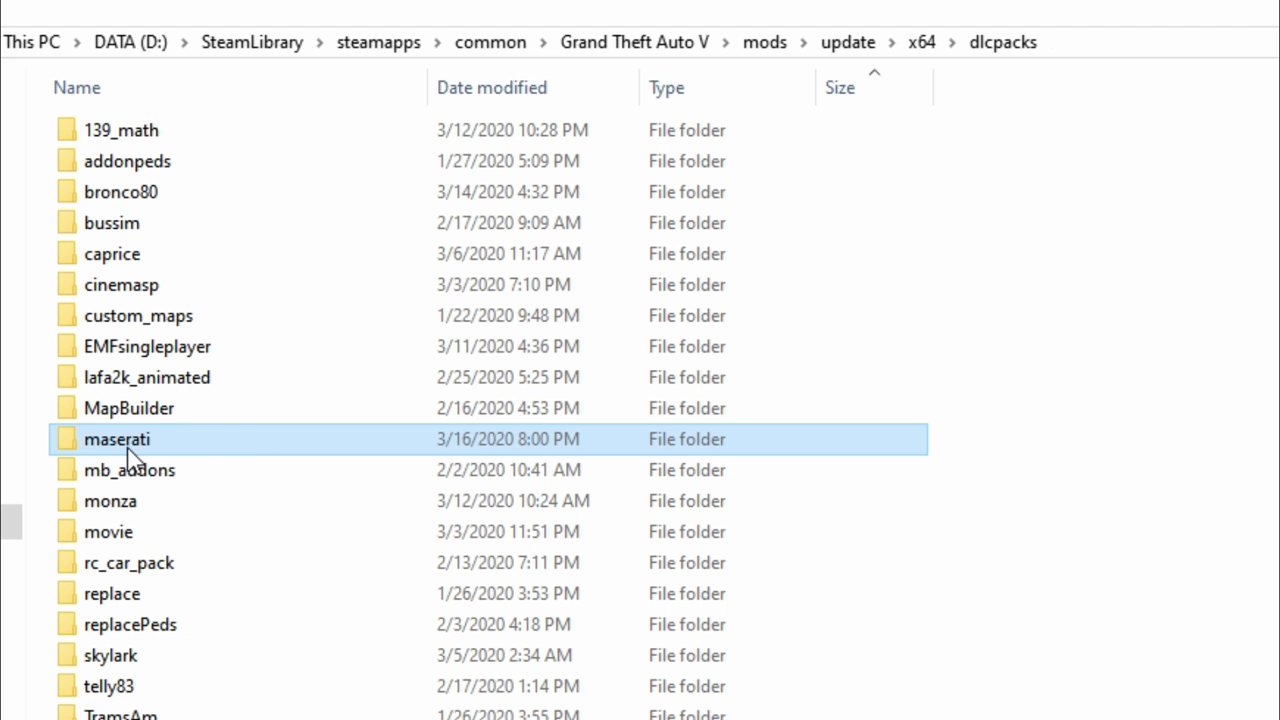
mouse_move(164, 437)
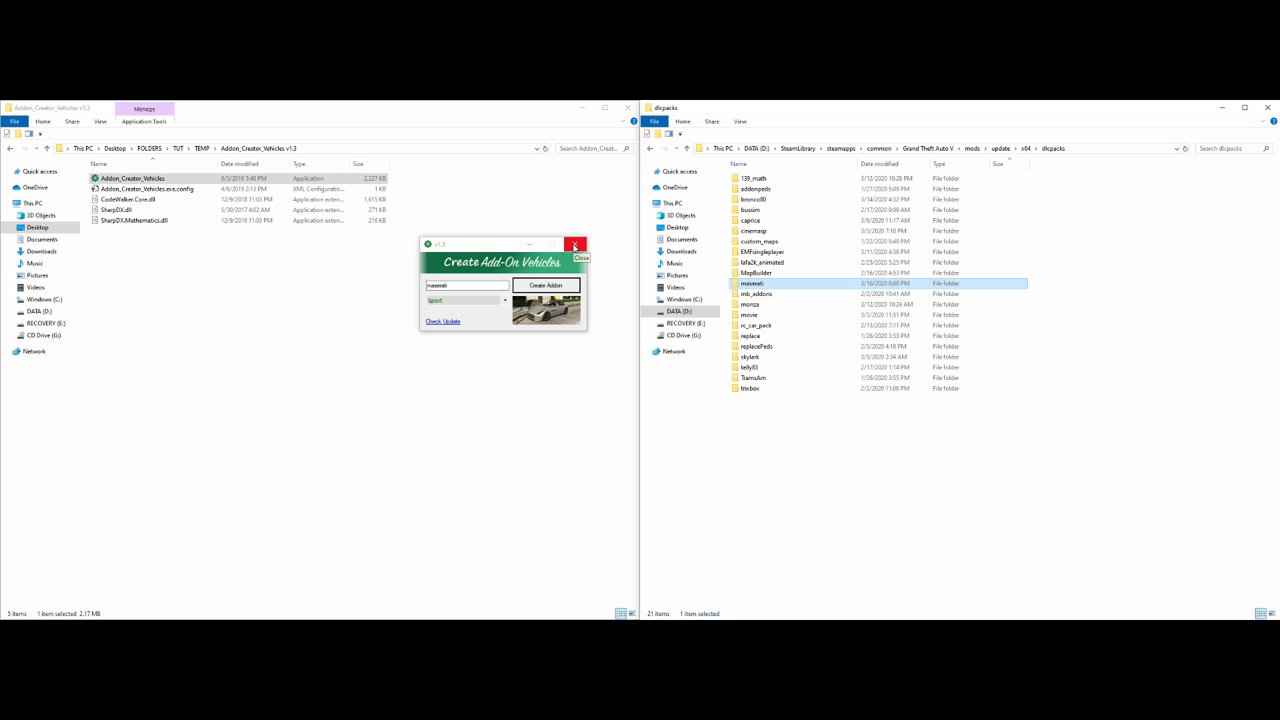
click(575, 245)
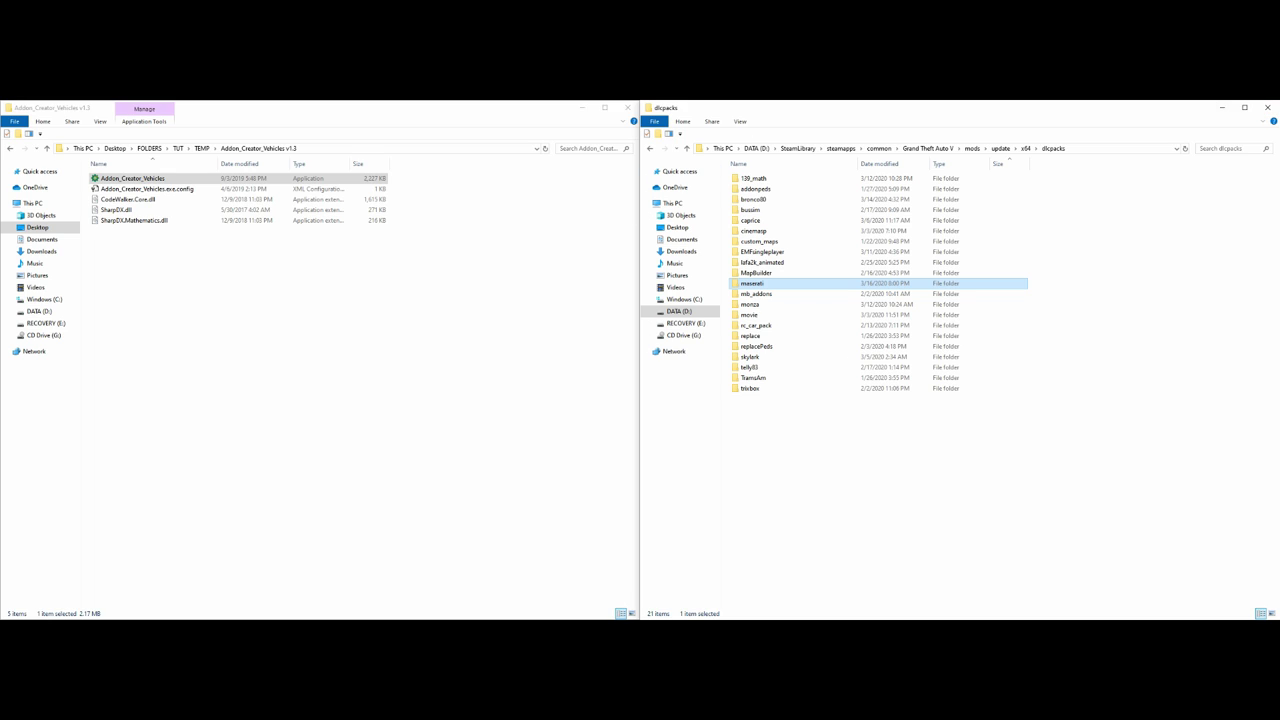
Step: Switch to OpenIV and dock its window to the left half of the screen beside the dlcpacks folder
click(355, 586)
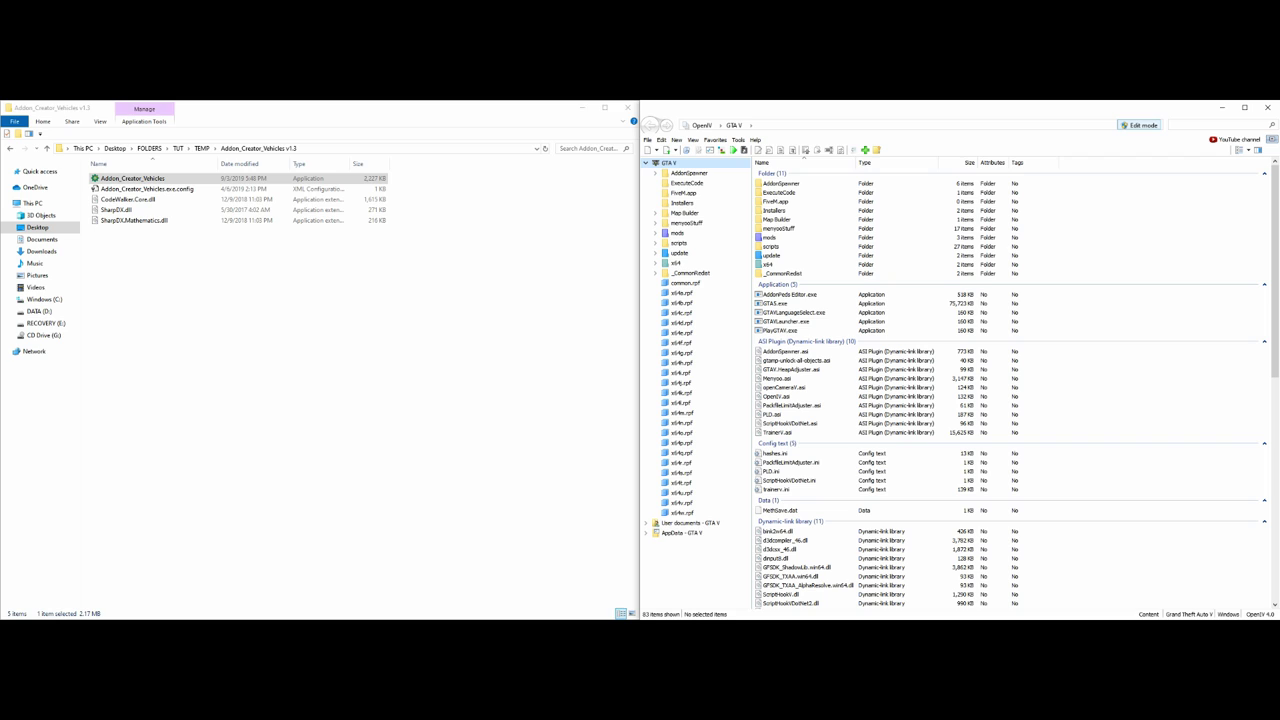
drag(984, 107, 187, 113)
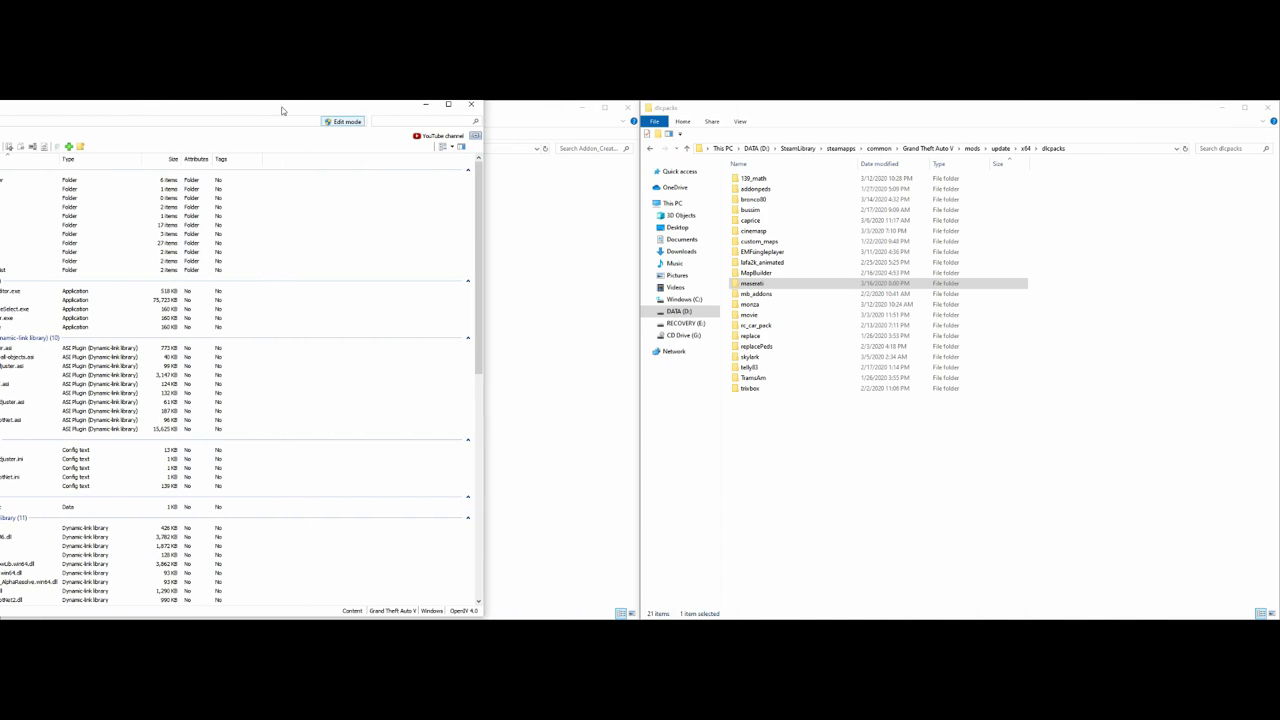
drag(282, 110, 3, 103)
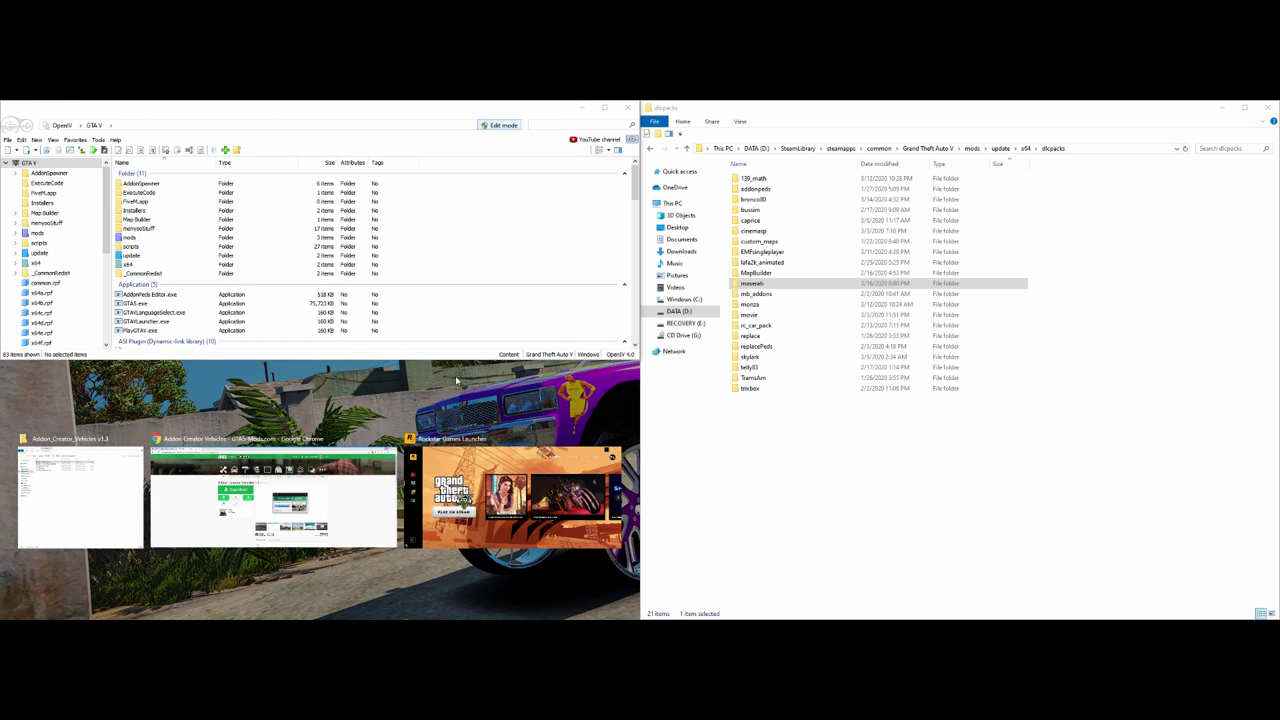
drag(446, 110, 2, 300)
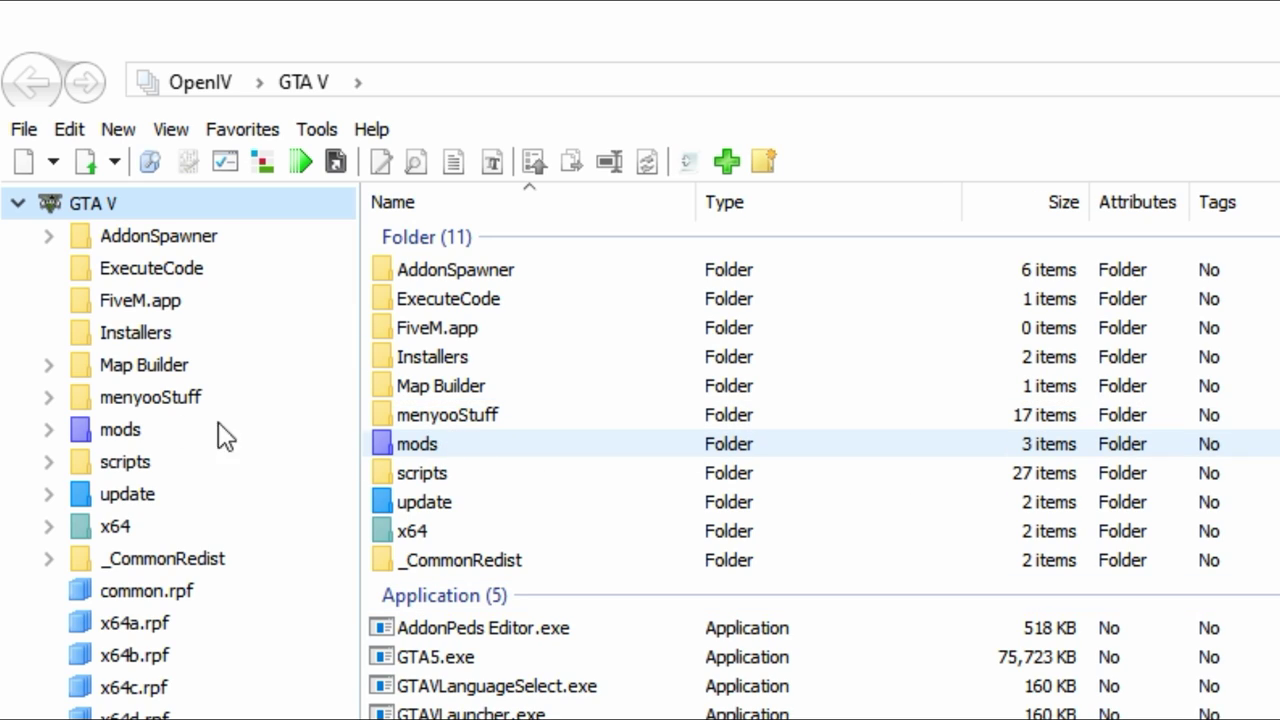
Step: Open update.rpf from the update folder in OpenIV and go to its copy in the mods folder
click(135, 497)
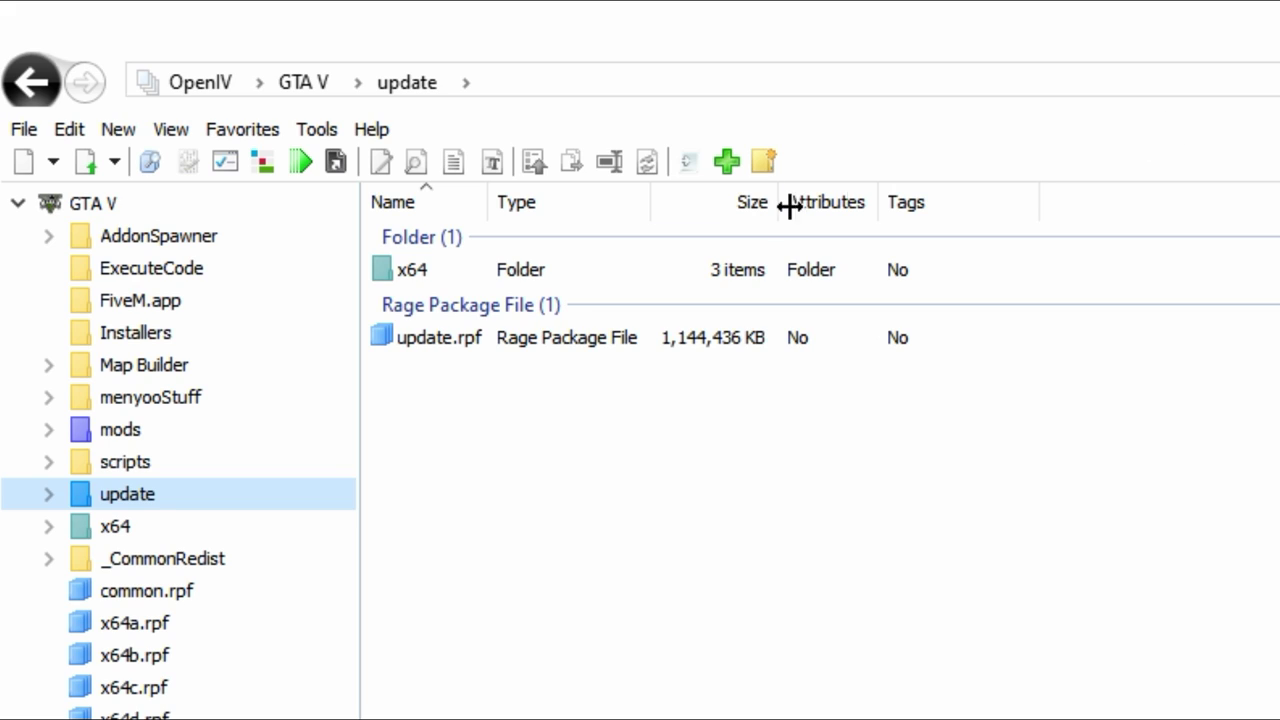
click(440, 344)
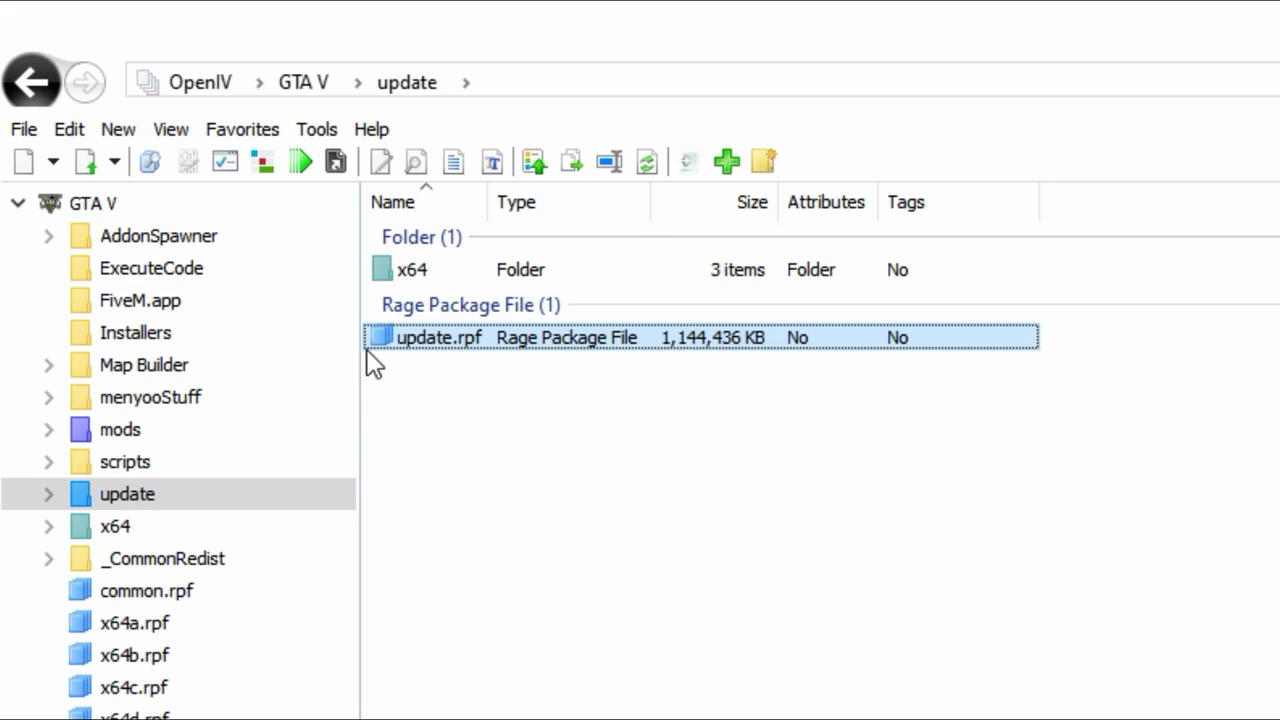
click(115, 494)
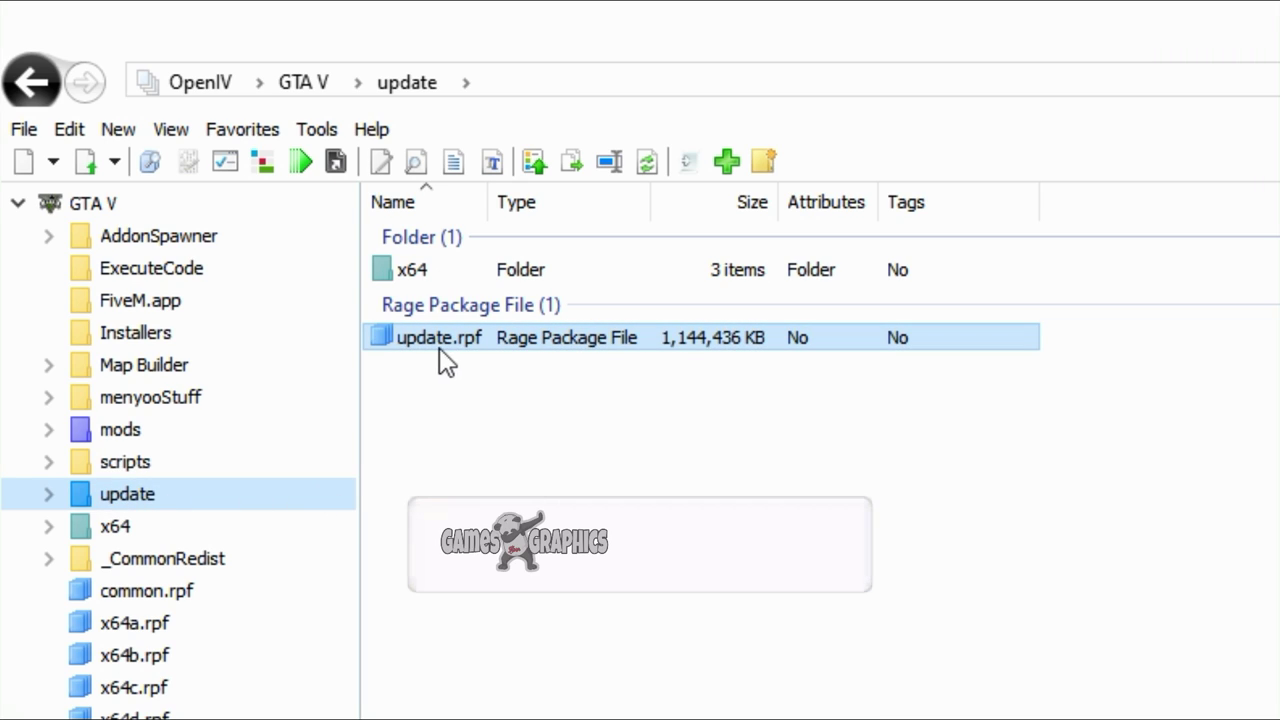
click(548, 338)
double_click(548, 338)
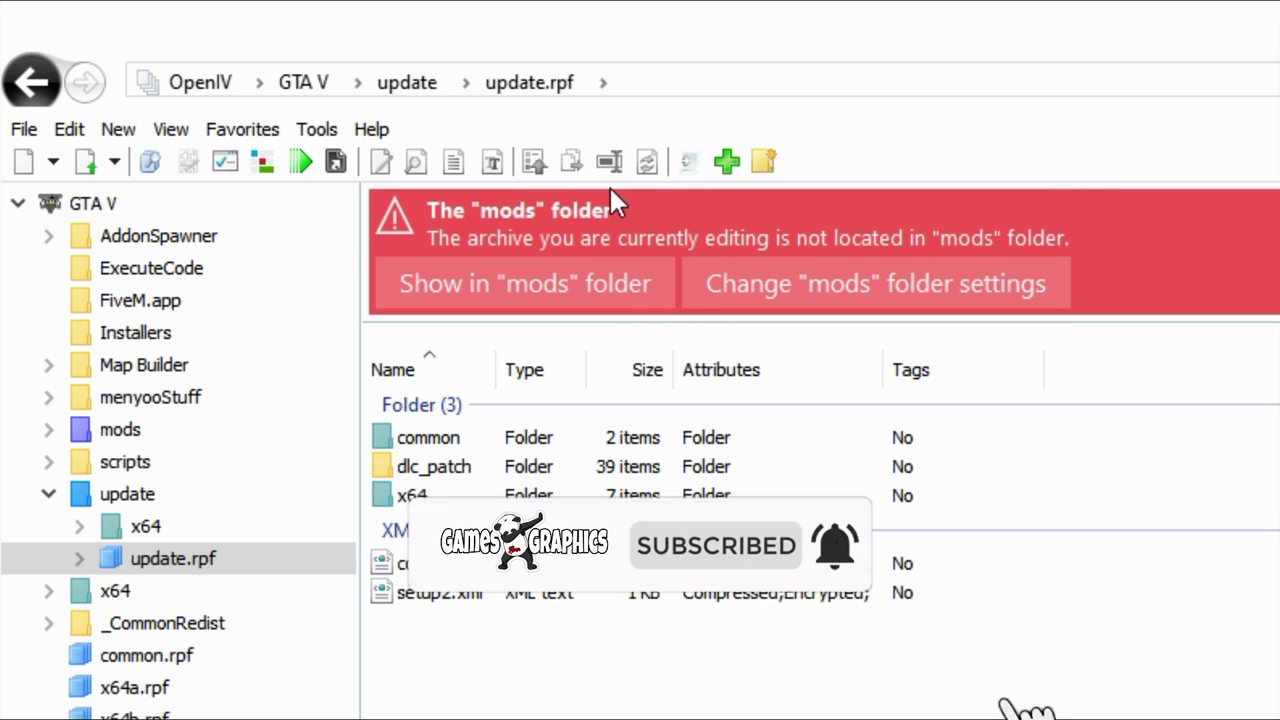
click(400, 276)
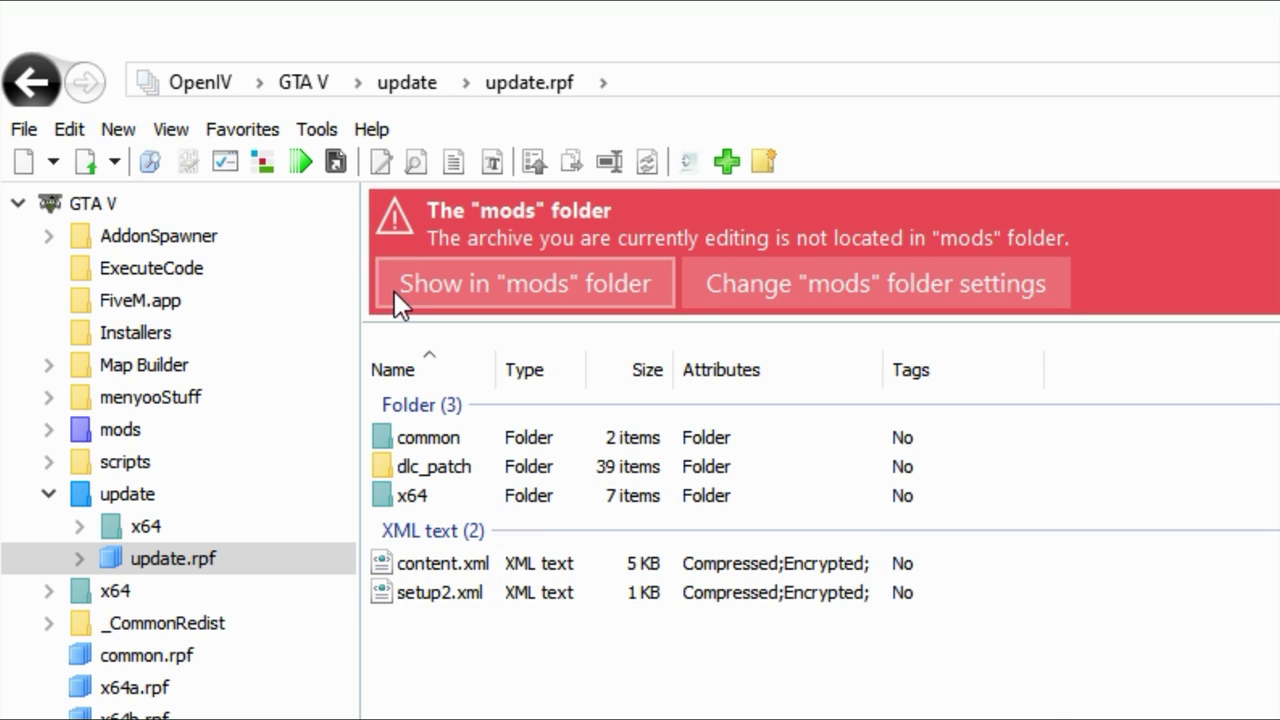
click(455, 286)
click(455, 286)
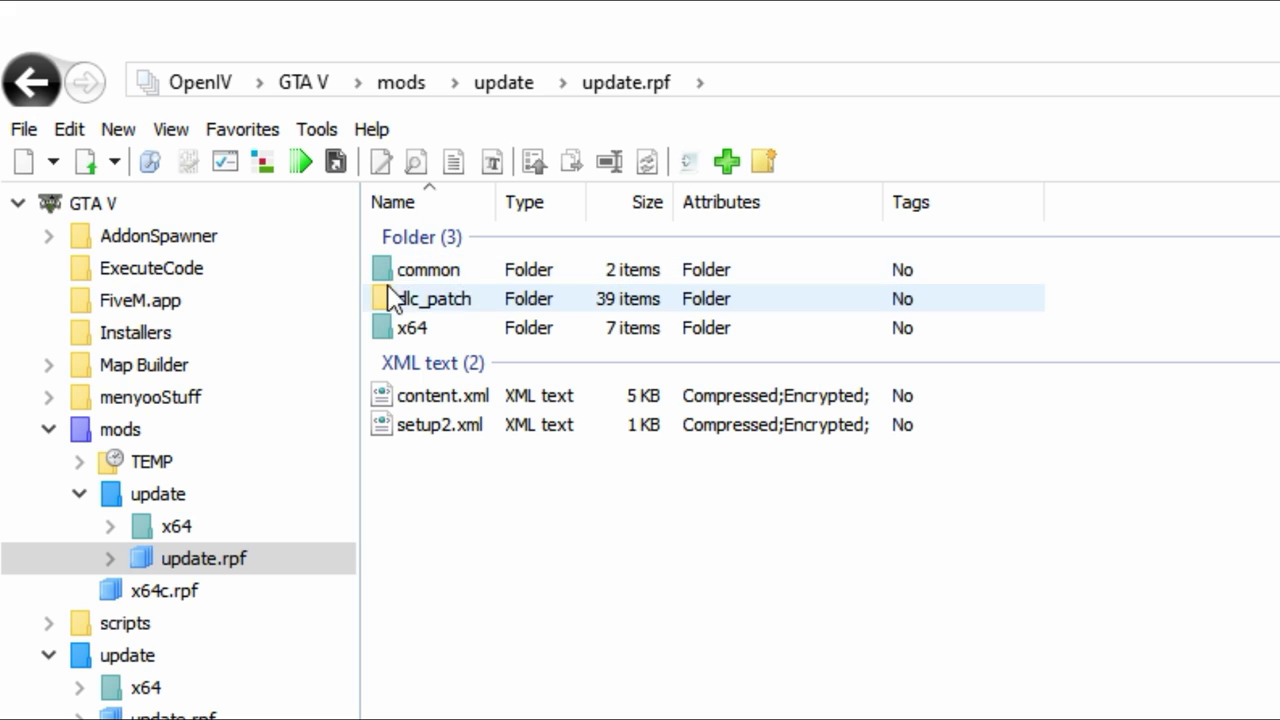
Step: Go to common\data inside the mods copy of update.rpf and open dlclist.xml for editing
click(468, 272)
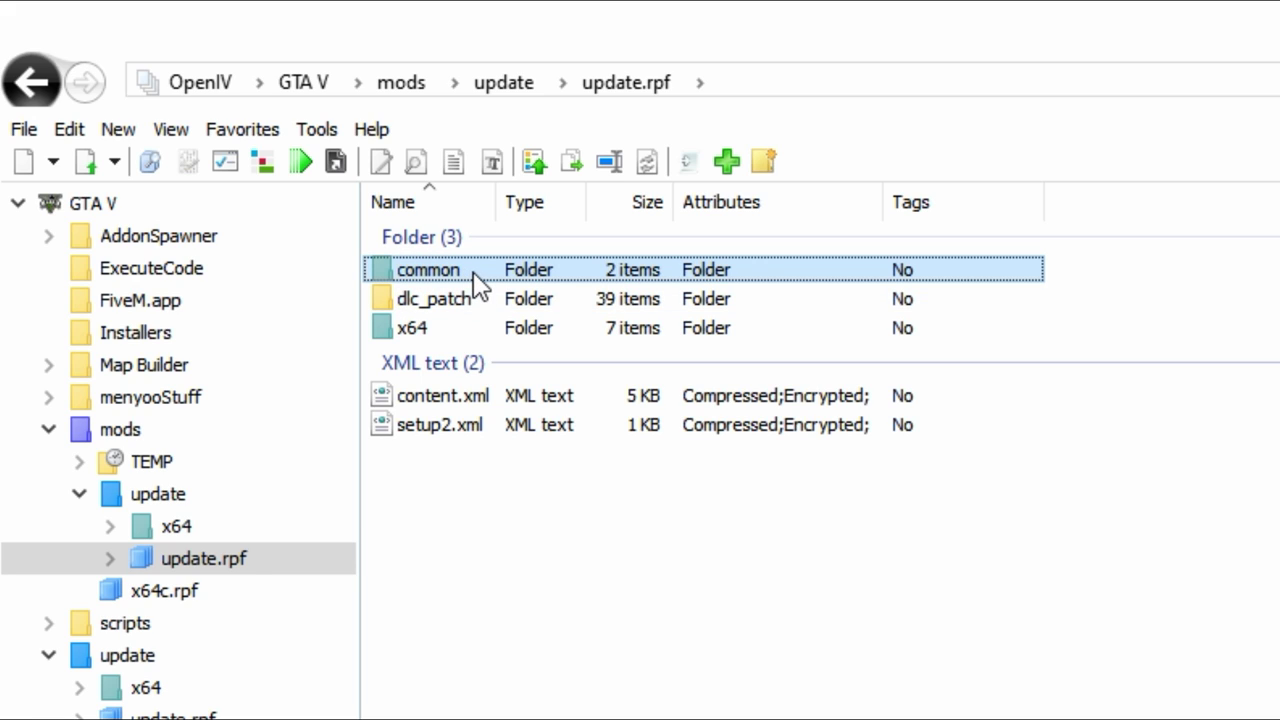
double_click(476, 273)
click(478, 276)
double_click(452, 268)
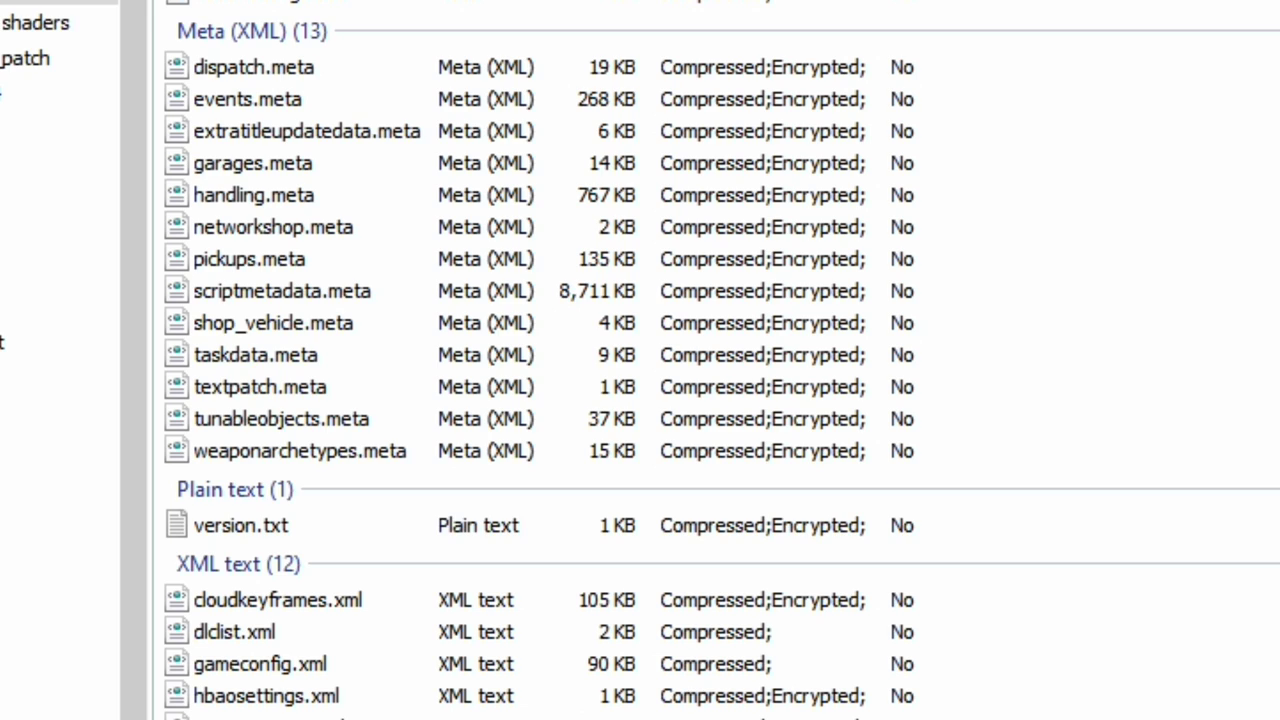
click(282, 633)
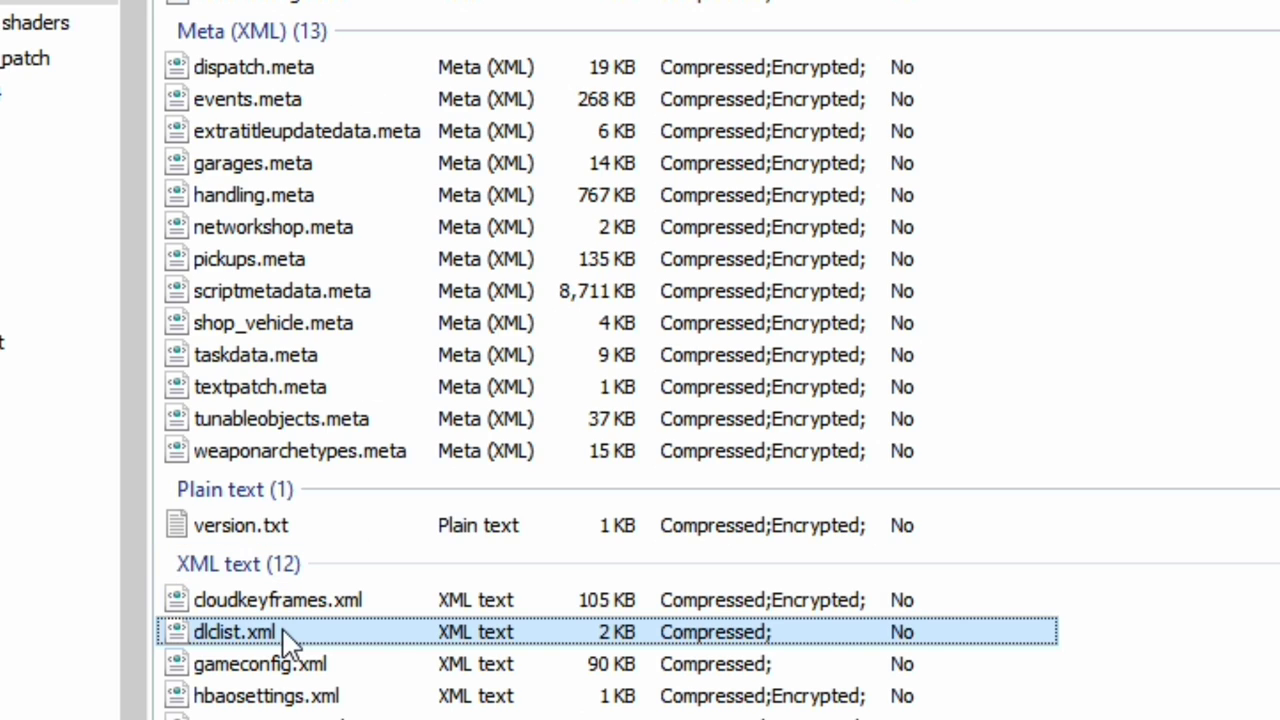
right_click(333, 645)
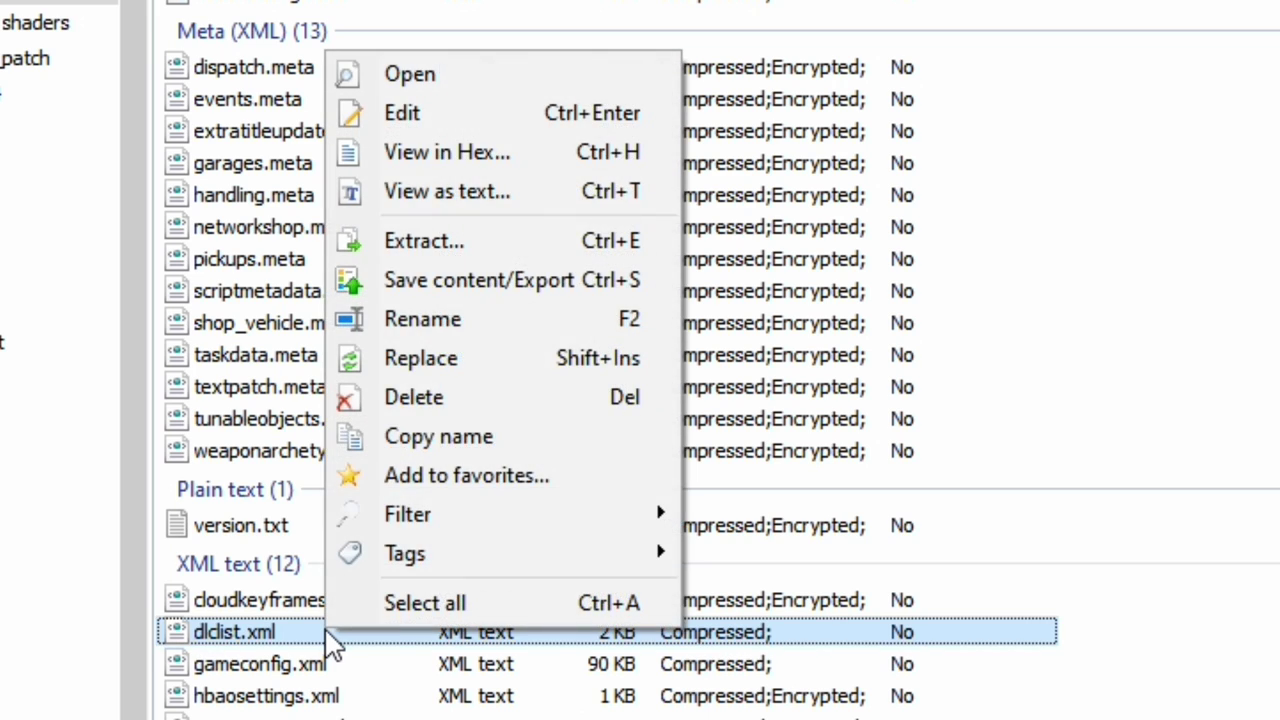
click(443, 110)
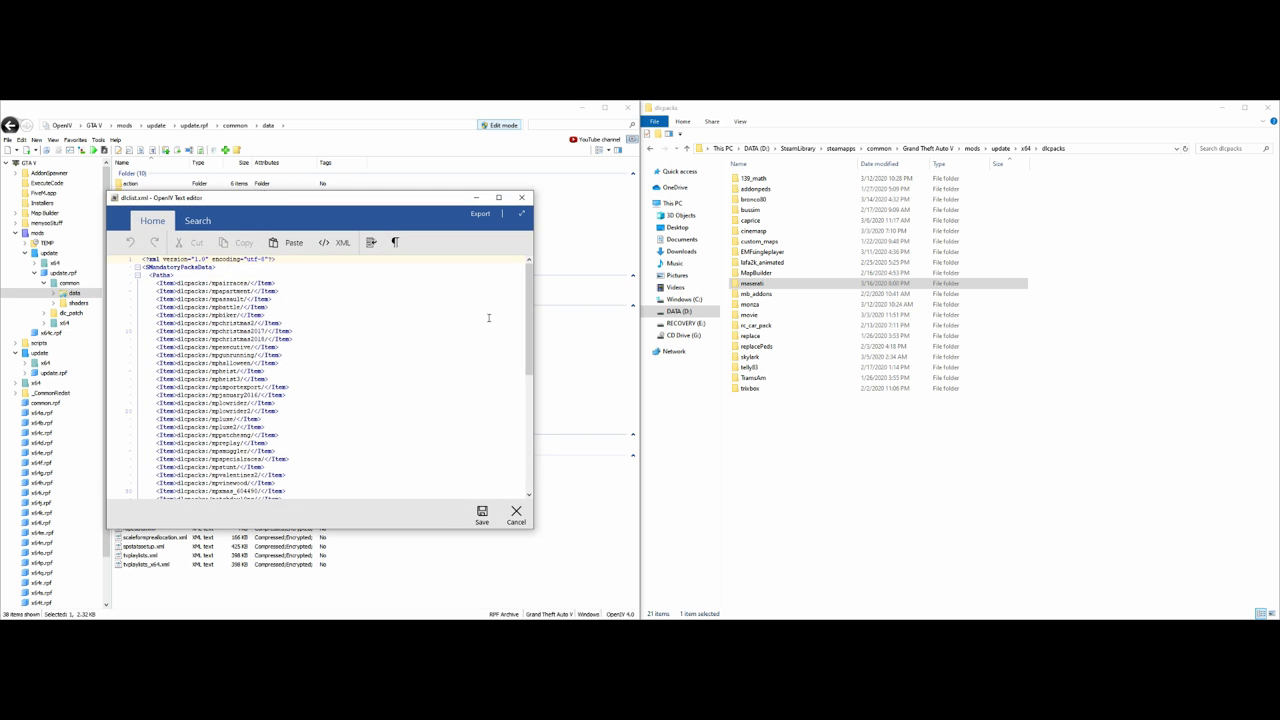
Step: Copy the dlcpacks:/bronco80/ item line and paste it on a new line below, before the closing Paths tag
scroll(489, 318, down, 10)
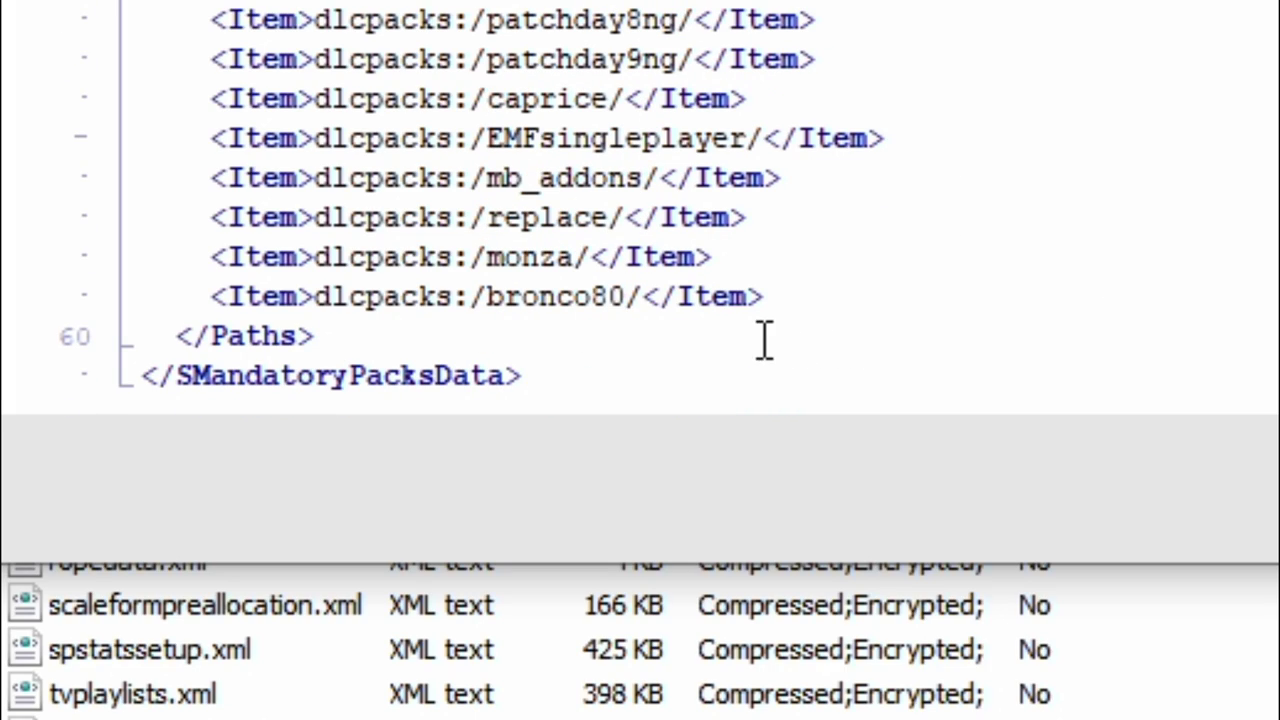
drag(762, 296, 212, 297)
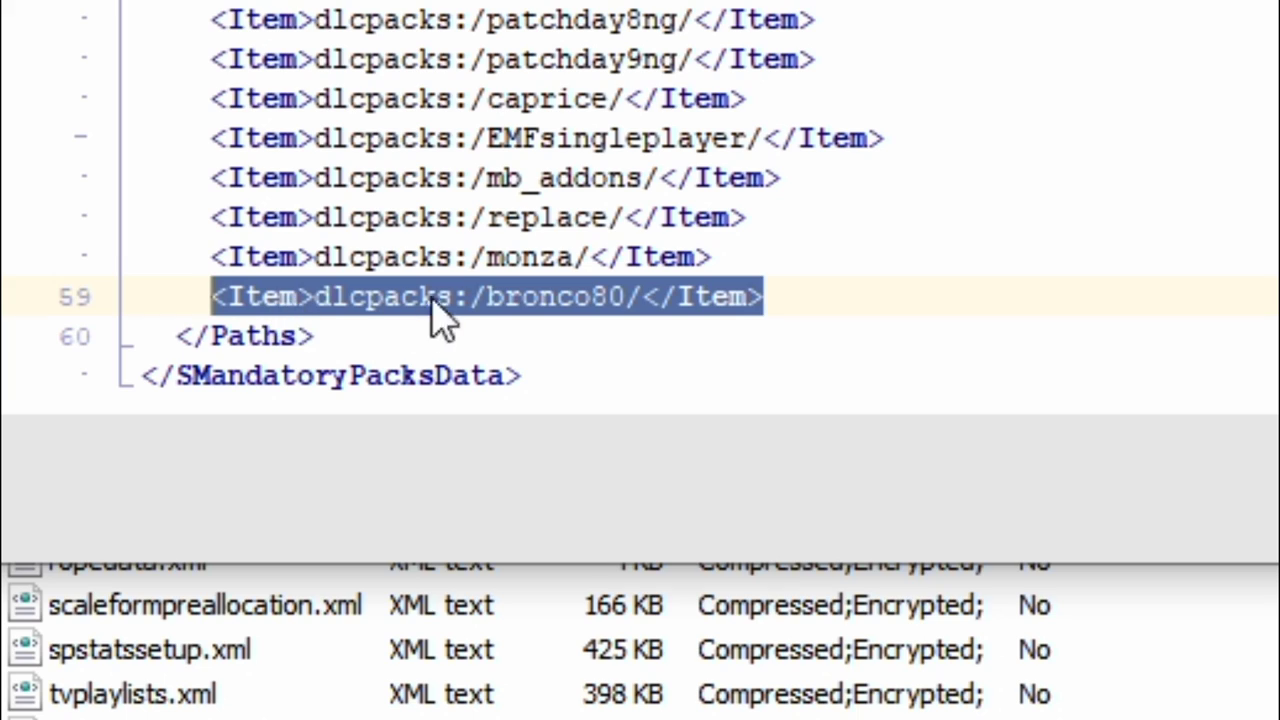
right_click(729, 294)
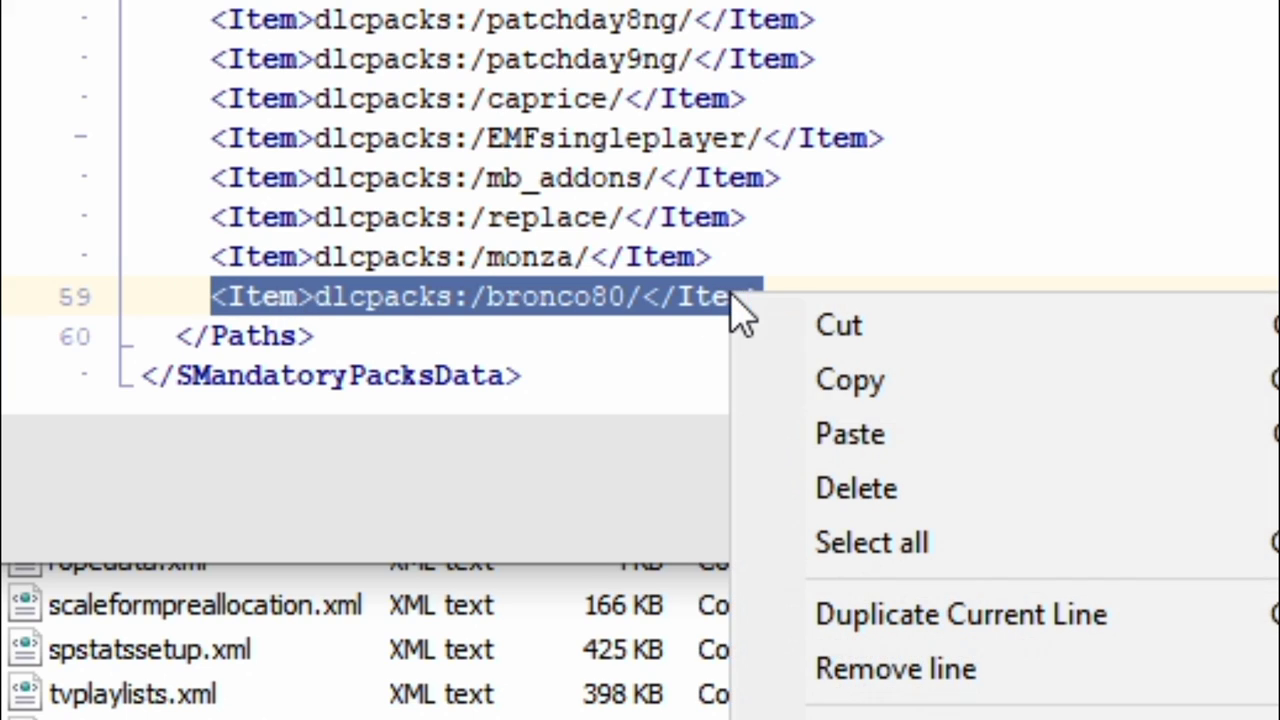
click(903, 385)
click(802, 300)
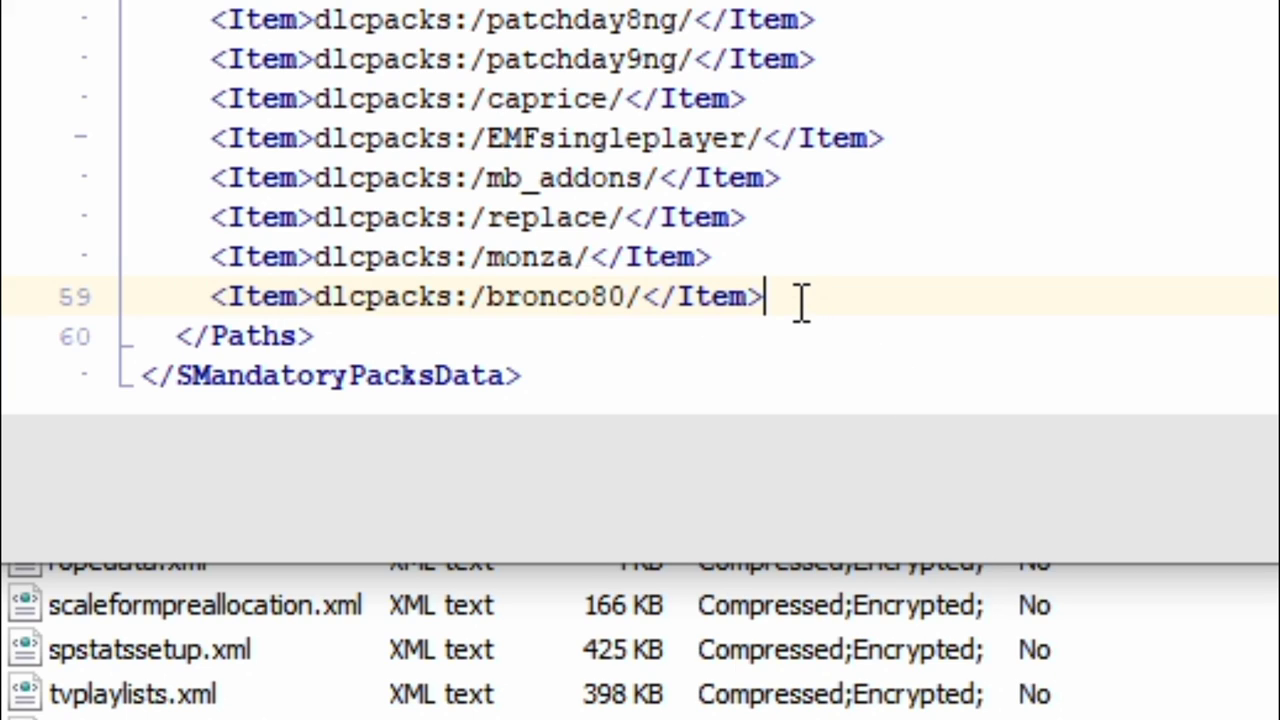
key(Return)
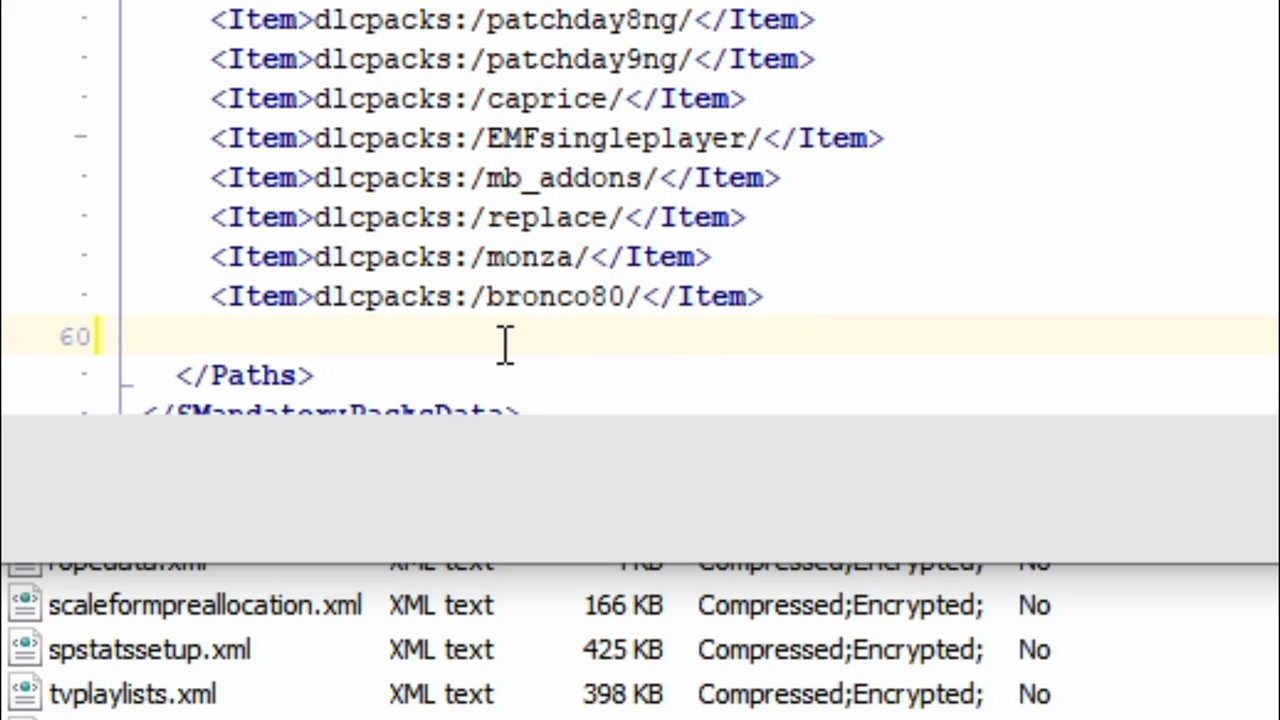
right_click(289, 330)
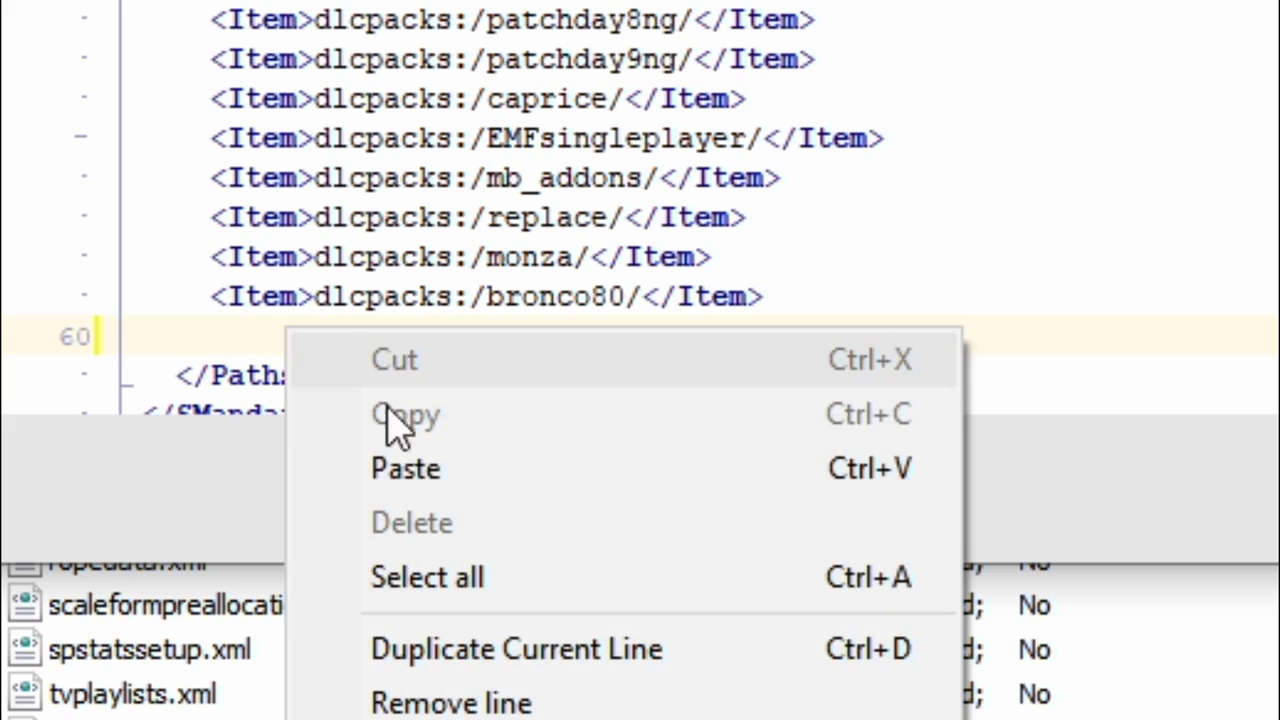
click(428, 470)
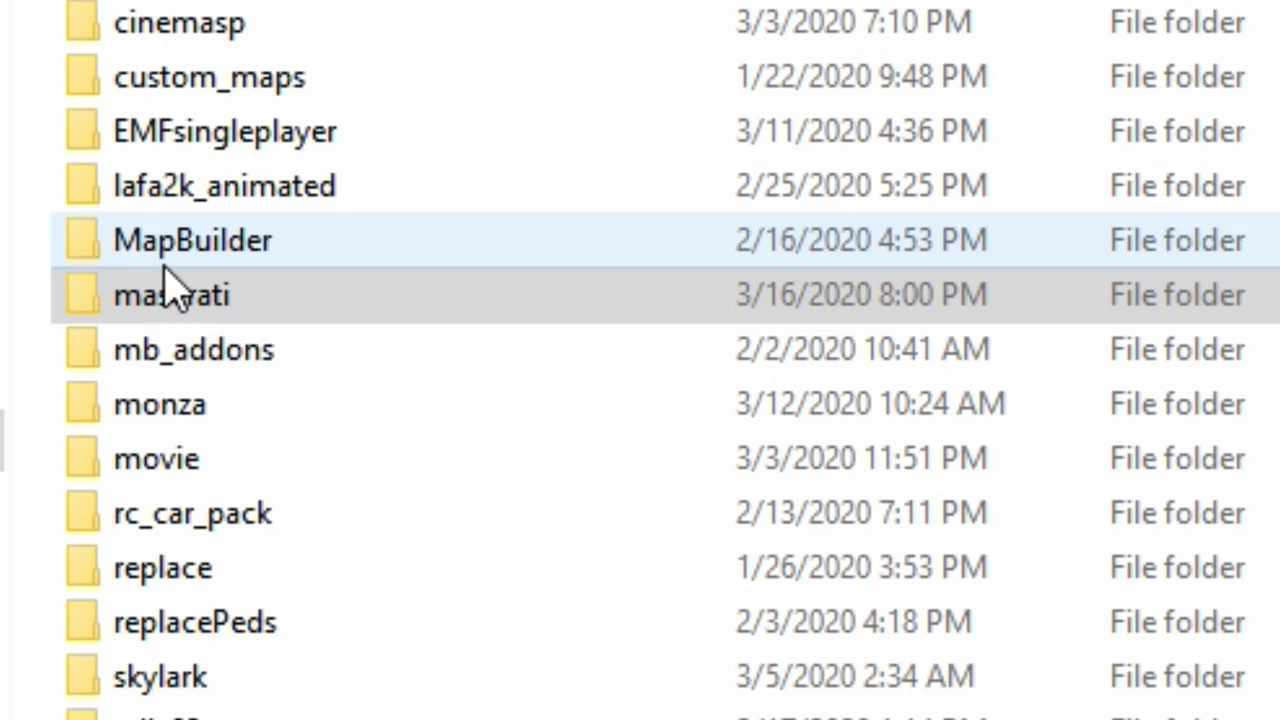
Step: Copy the name of the maserati folder in dlcpacks without changing it
click(205, 318)
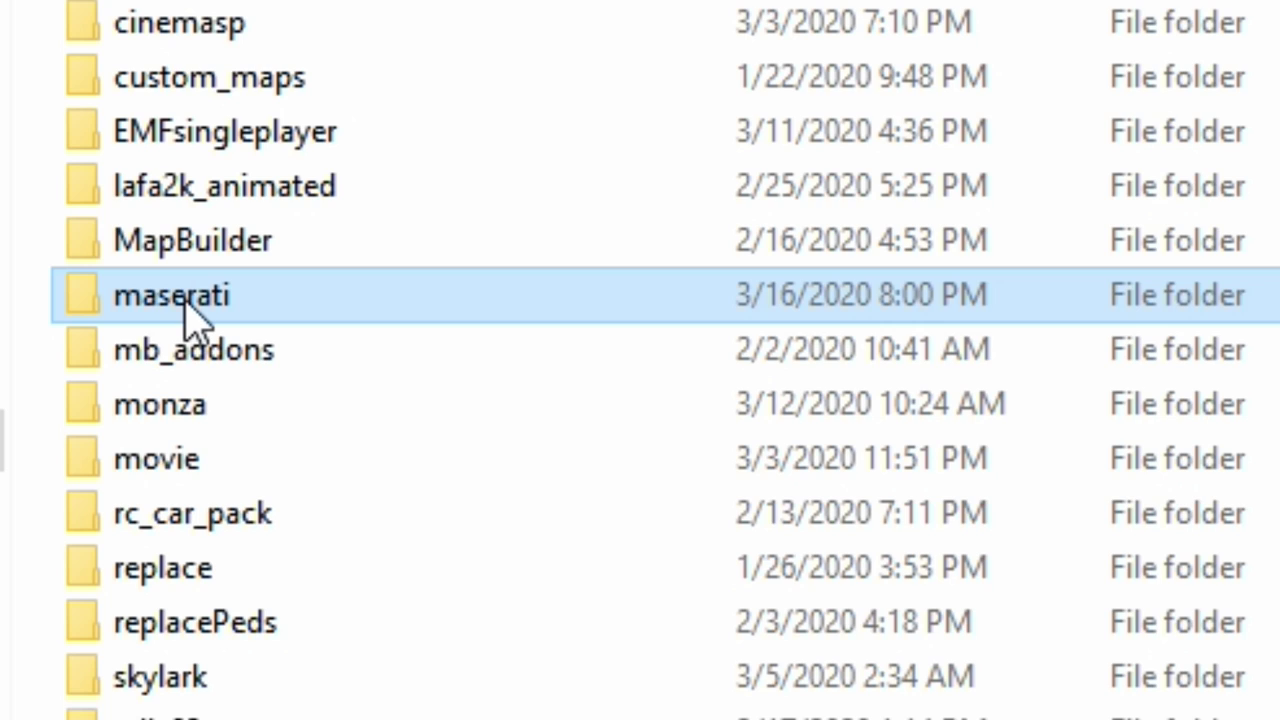
click(198, 298)
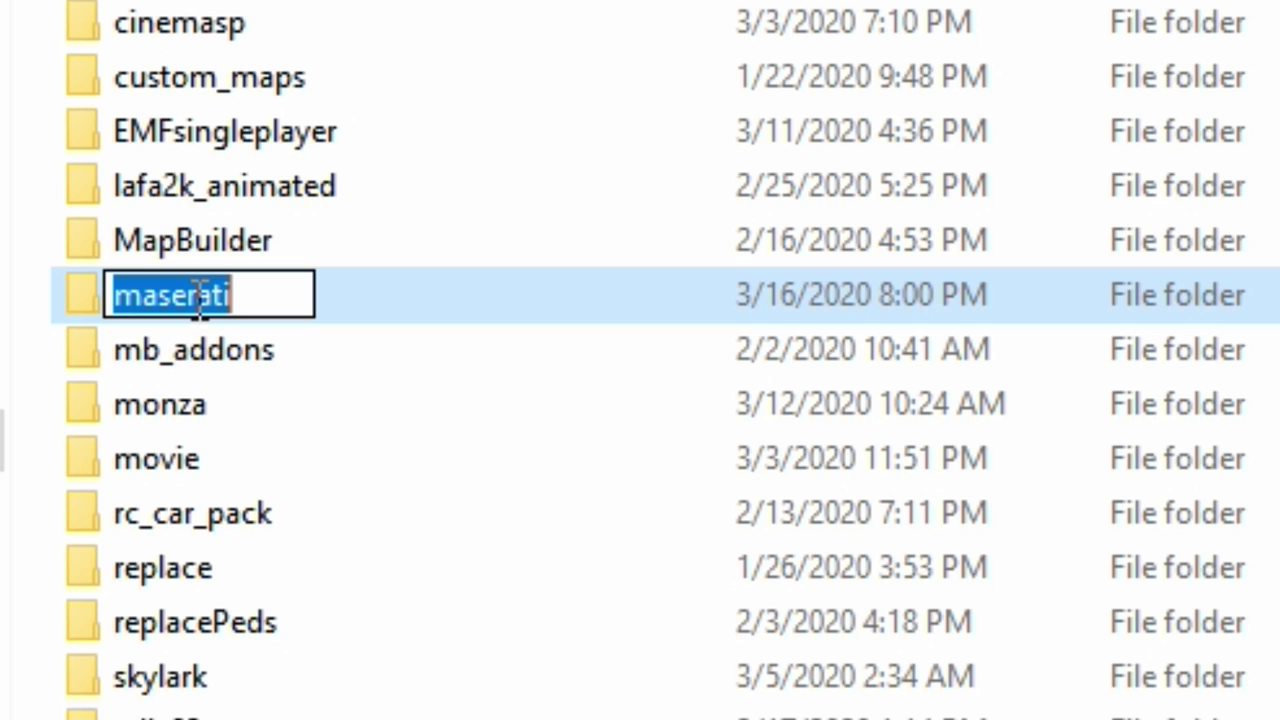
right_click(198, 298)
click(400, 491)
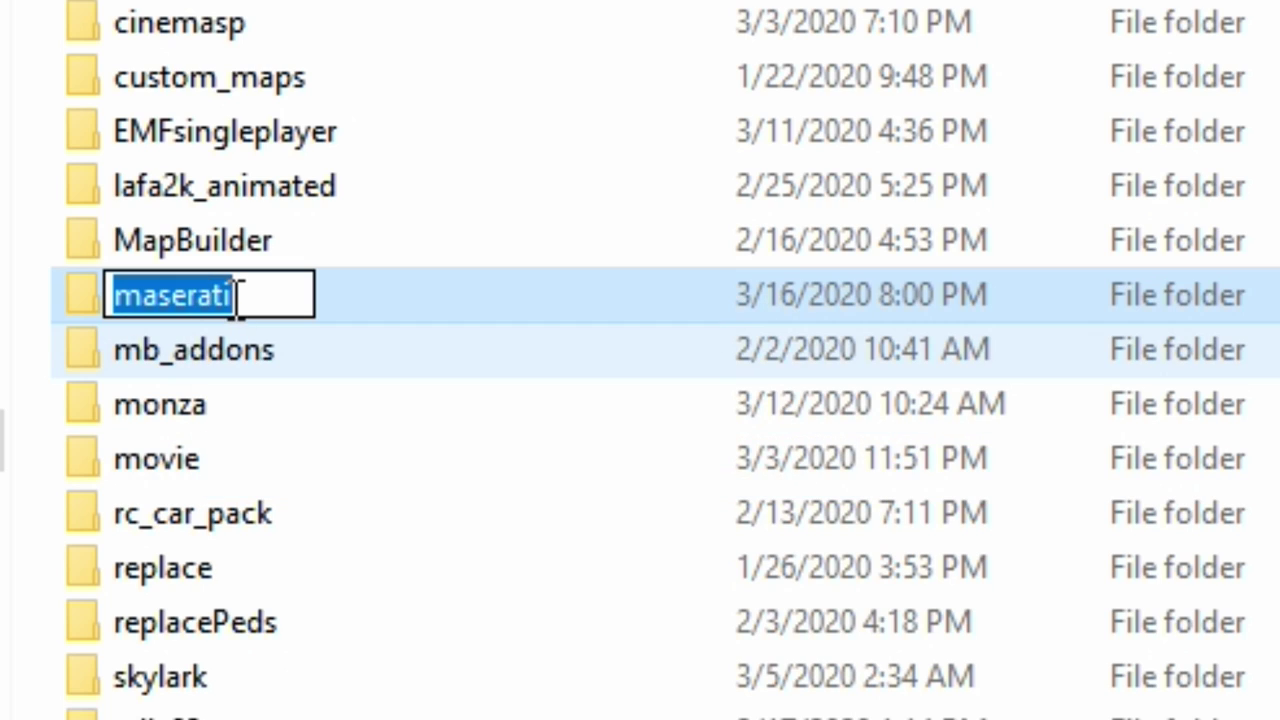
Step: Back in dlclist.xml in OpenIV, replace bronco80 in the duplicated line 60 with the copied name maserati and select the whole item line
click(140, 719)
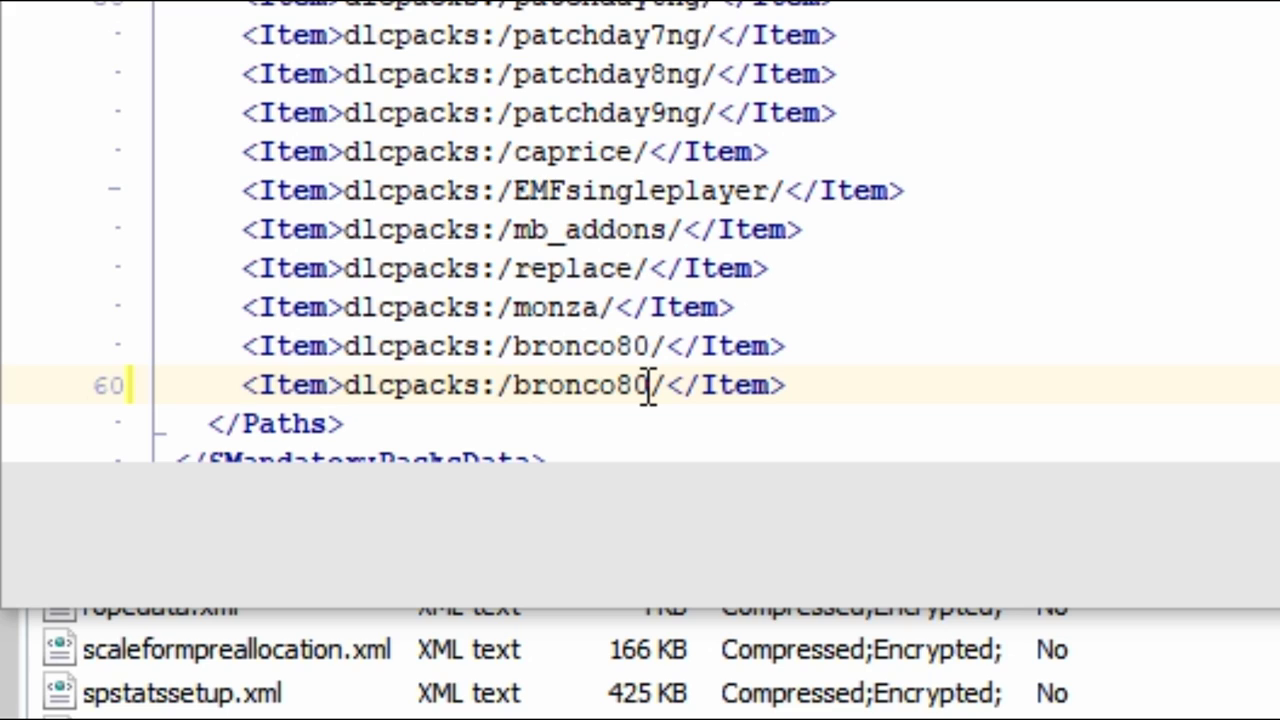
drag(648, 386, 515, 412)
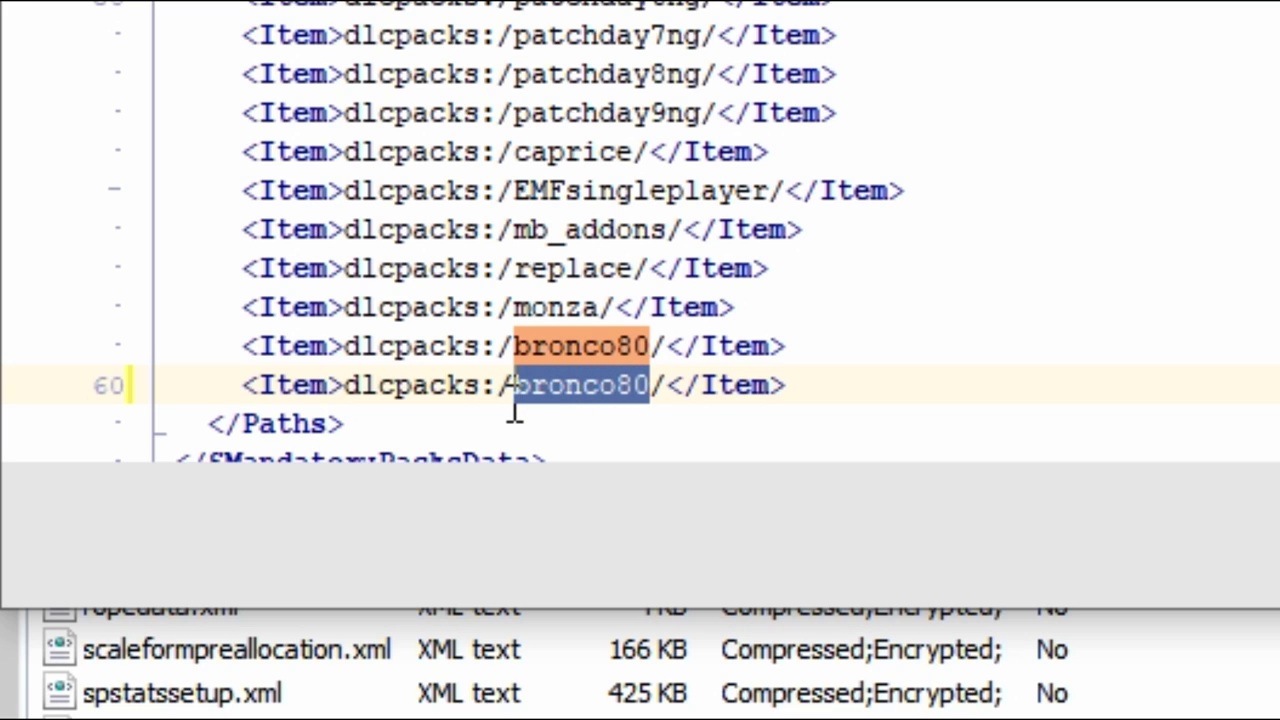
right_click(578, 405)
click(760, 531)
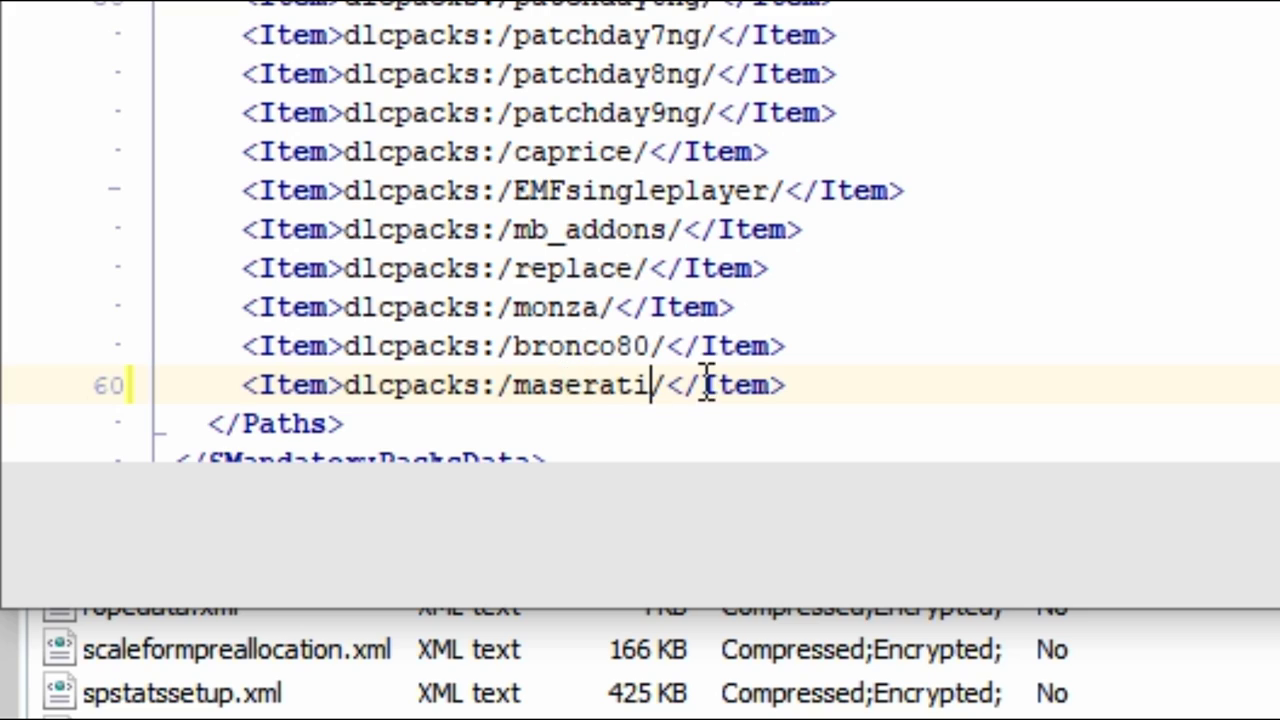
drag(806, 388, 252, 395)
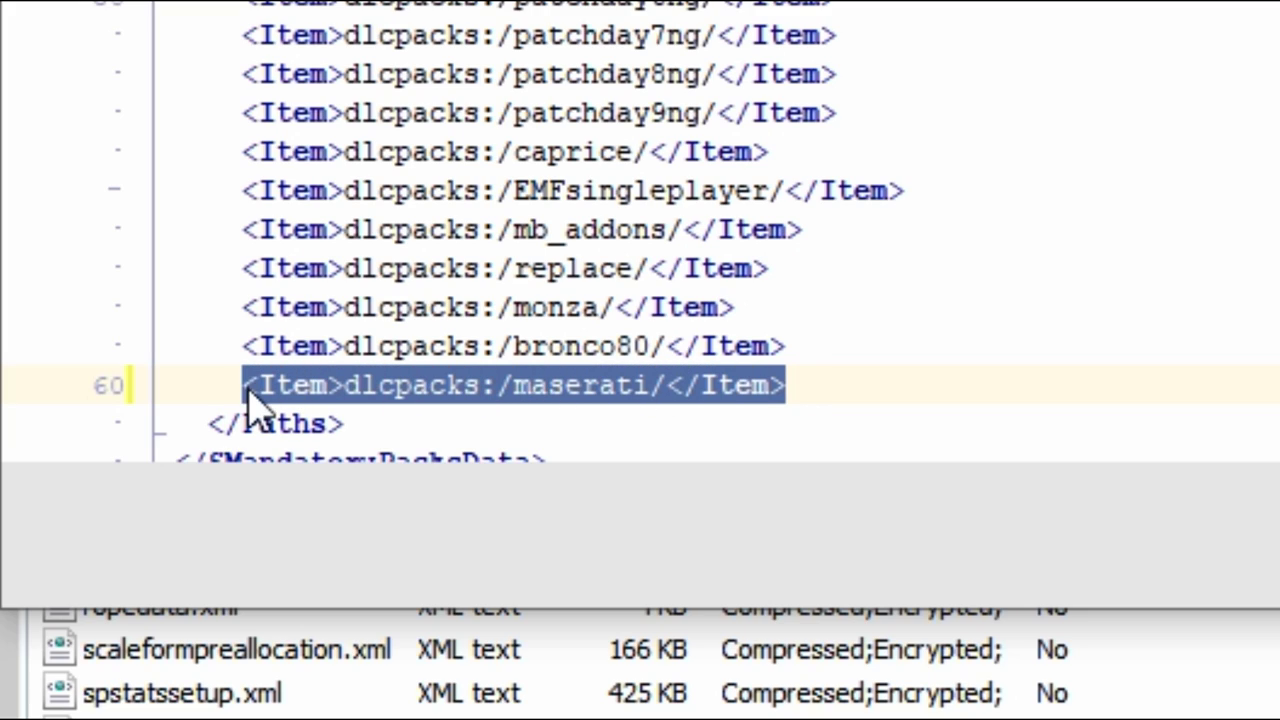